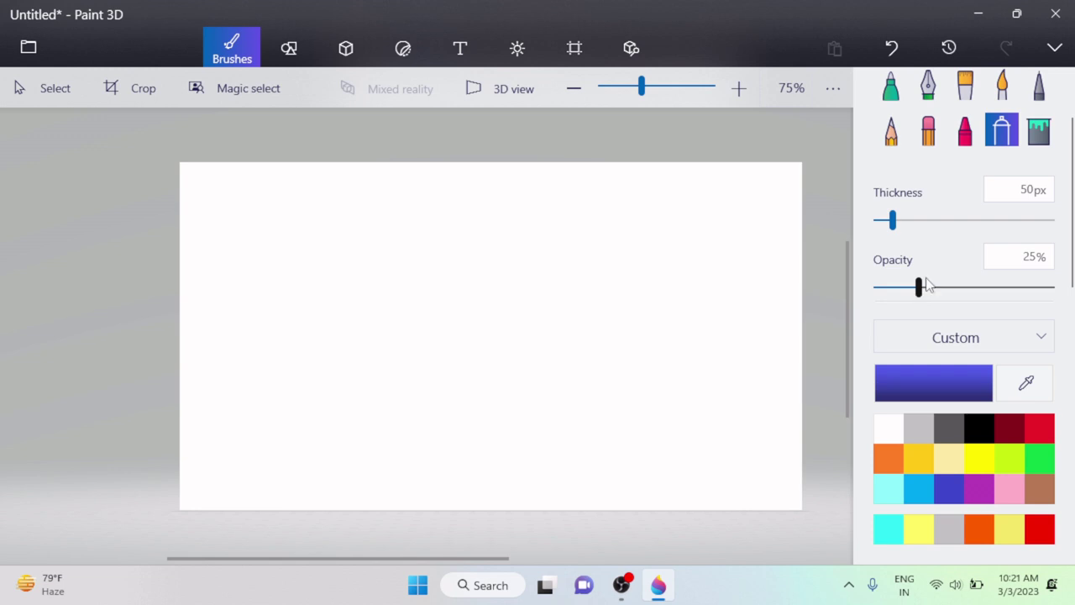
- Set the spray can to 300 px thickness, 10% opacity and a custom bright magenta colour
drag(922, 294, 892, 289)
click(965, 220)
drag(965, 220, 1051, 220)
click(979, 487)
click(898, 384)
click(569, 397)
click(549, 205)
mouse_move(552, 209)
mouse_down()
mouse_move(611, 174)
mouse_move(614, 146)
mouse_up()
click(489, 468)
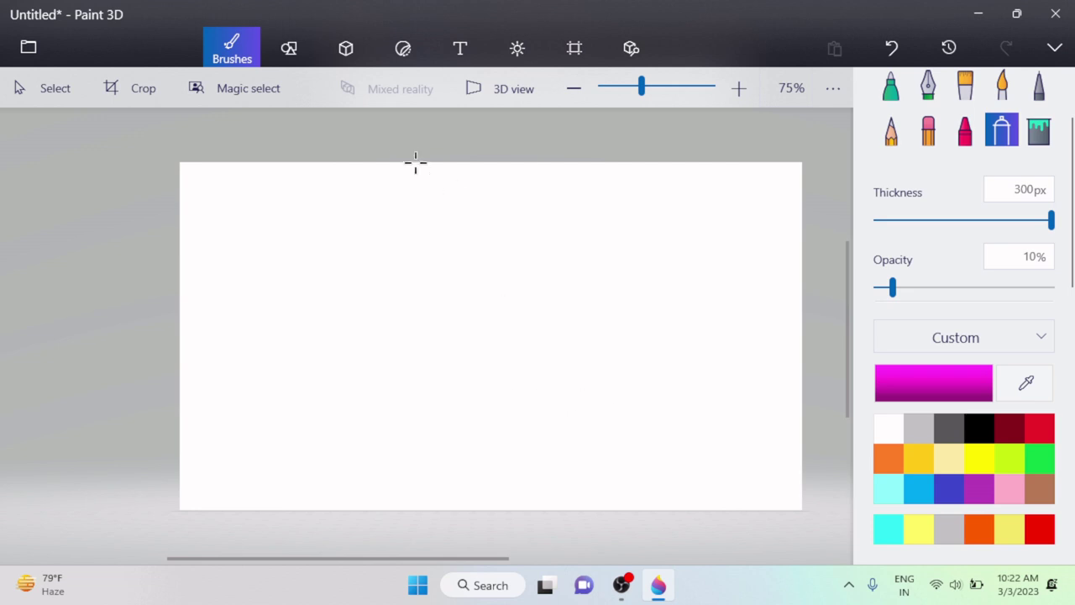
drag(210, 493, 202, 499)
click(201, 499)
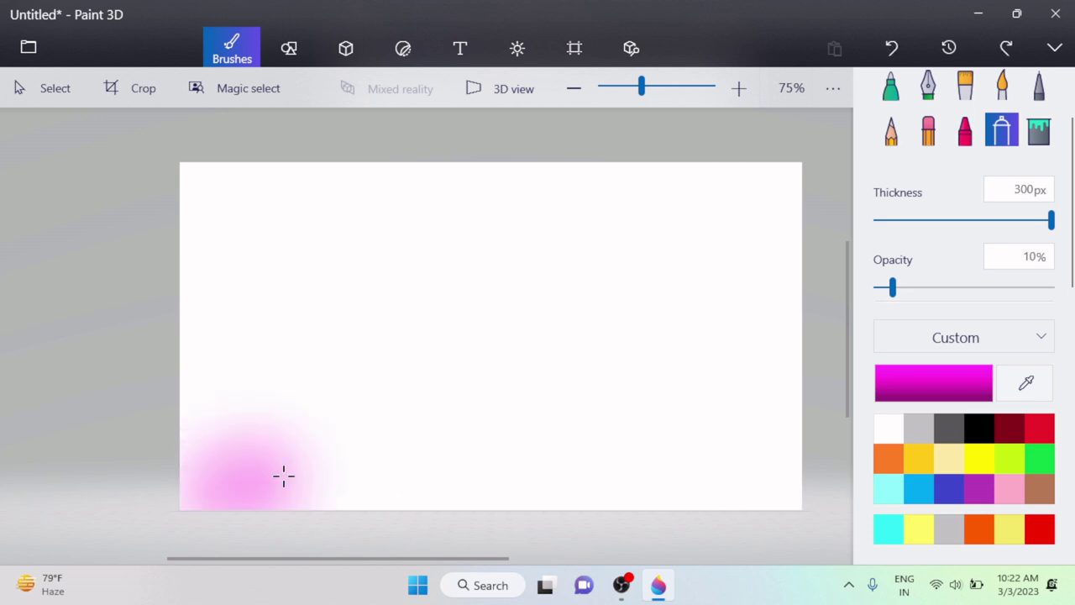
key(ctrl+z)
key(ctrl+z)
- Spray a soft magenta band across the middle of the canvas, undoing the stray strokes above it
mouse_move(194, 334)
mouse_down()
mouse_move(597, 338)
mouse_move(264, 336)
mouse_move(283, 307)
mouse_up()
drag(224, 236, 216, 232)
click(214, 269)
key(ctrl+z)
key(ctrl+z)
- Choose turquoise and spray a soft blue band along the canvas's top edge
click(919, 487)
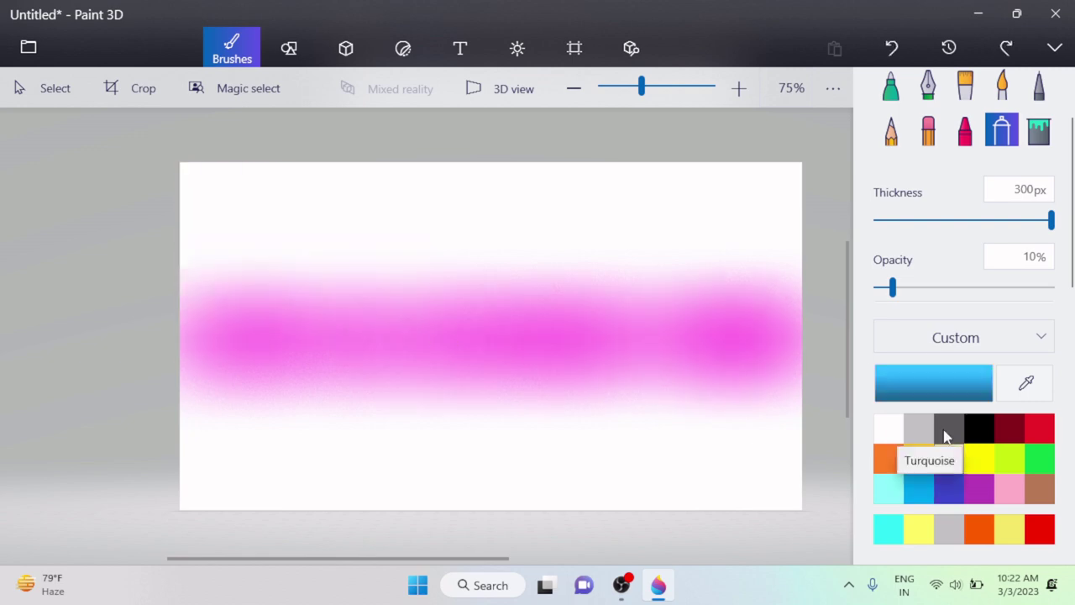
click(933, 382)
drag(613, 154, 600, 145)
click(200, 205)
mouse_move(214, 168)
mouse_down()
mouse_move(781, 179)
mouse_move(684, 163)
mouse_move(179, 166)
mouse_move(789, 172)
mouse_up()
- Change the spray colour to light pink and spray it over the area between the blue and magenta bands
click(979, 488)
click(933, 382)
click(494, 152)
drag(494, 152, 489, 144)
click(448, 464)
mouse_move(189, 294)
mouse_down()
mouse_move(423, 300)
mouse_move(717, 268)
mouse_up()
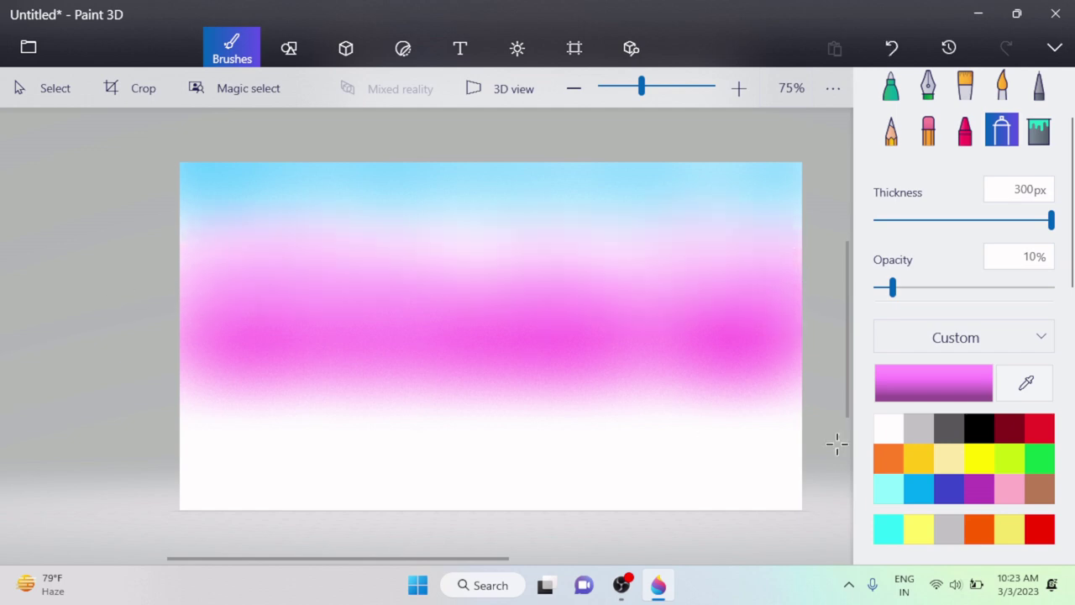
- Blend pale aqua below the blue band and deepen the canvas's top edge with more turquoise
click(889, 488)
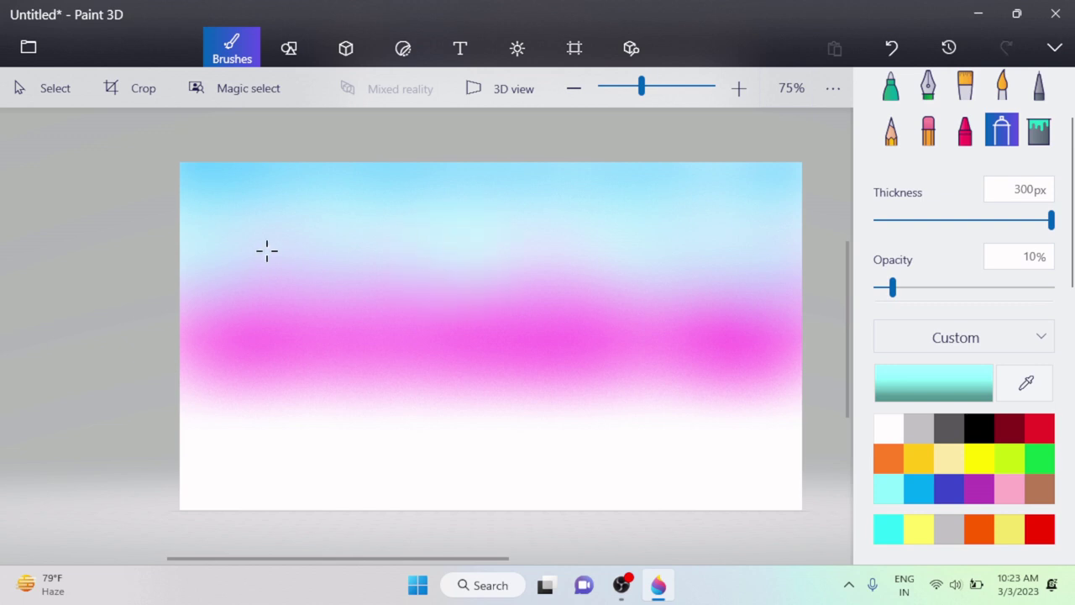
click(919, 489)
mouse_move(794, 171)
mouse_down()
mouse_move(761, 161)
mouse_move(379, 158)
mouse_move(385, 167)
mouse_move(222, 174)
mouse_move(193, 196)
mouse_up()
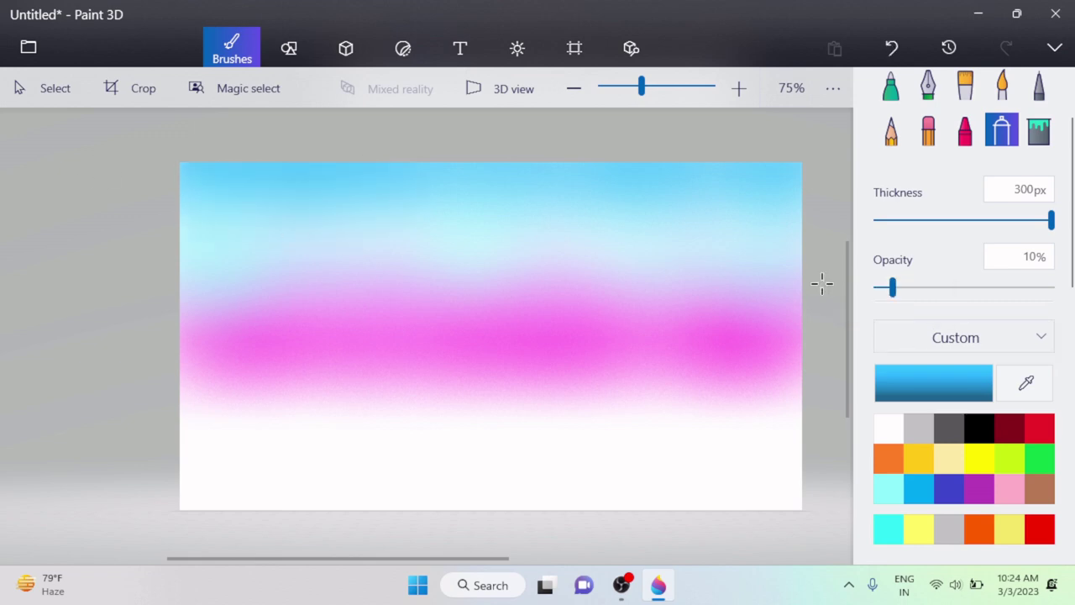
- Set the spray colour to light pink fd84ff and spray it across the upper side of the magenta band
click(979, 489)
click(913, 386)
click(484, 146)
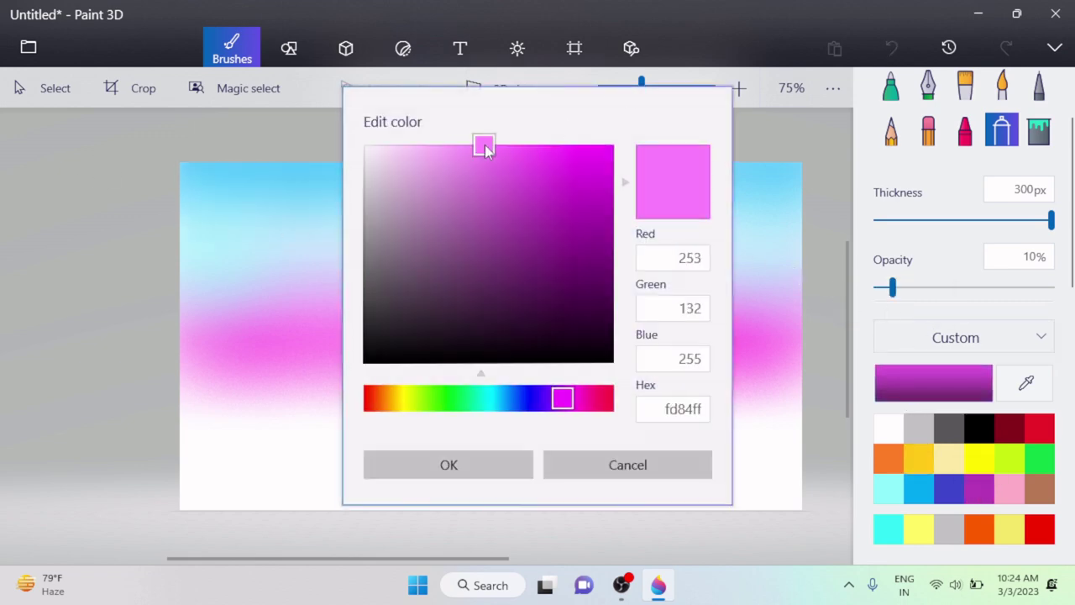
click(470, 463)
mouse_move(207, 290)
mouse_down()
mouse_move(524, 253)
mouse_move(806, 285)
mouse_up()
- Choose purple and spray it across the white lower part of the canvas
click(979, 489)
click(932, 382)
click(506, 463)
mouse_move(453, 437)
mouse_down()
mouse_move(357, 418)
mouse_move(355, 429)
mouse_move(677, 423)
mouse_move(652, 415)
mouse_move(792, 445)
mouse_move(617, 442)
mouse_move(341, 403)
mouse_move(681, 475)
mouse_move(781, 471)
mouse_up()
mouse_move(294, 486)
mouse_down()
mouse_move(224, 478)
mouse_move(540, 509)
mouse_move(681, 496)
mouse_move(168, 441)
mouse_move(717, 409)
mouse_up()
- Set the spray can to a vivid magenta with 255 px thickness and 5% opacity
click(933, 382)
click(568, 398)
drag(535, 221, 588, 139)
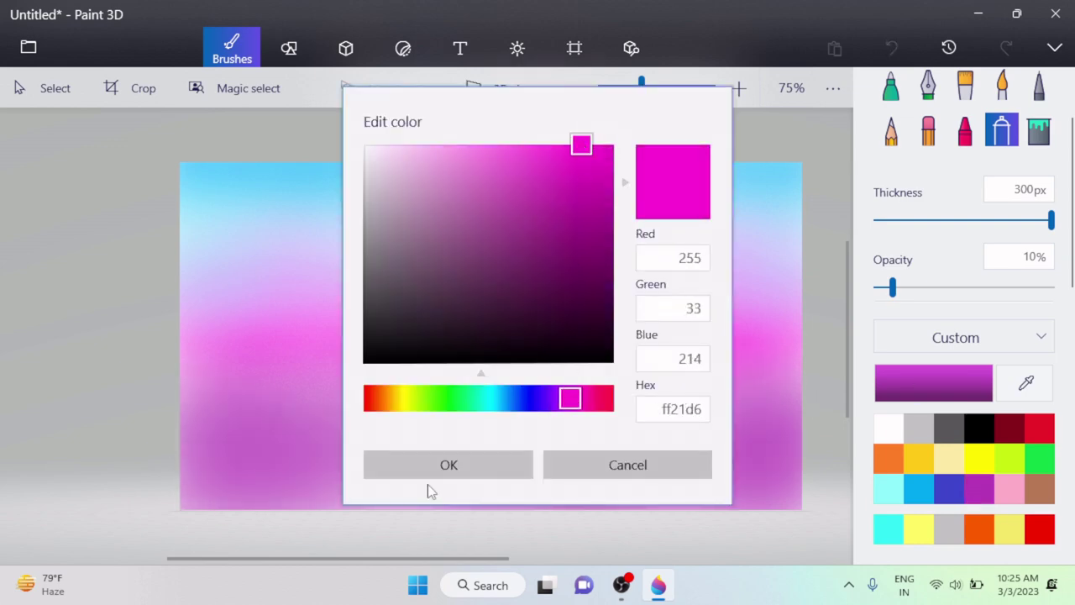
click(436, 468)
drag(1051, 220, 1022, 220)
drag(892, 288, 883, 288)
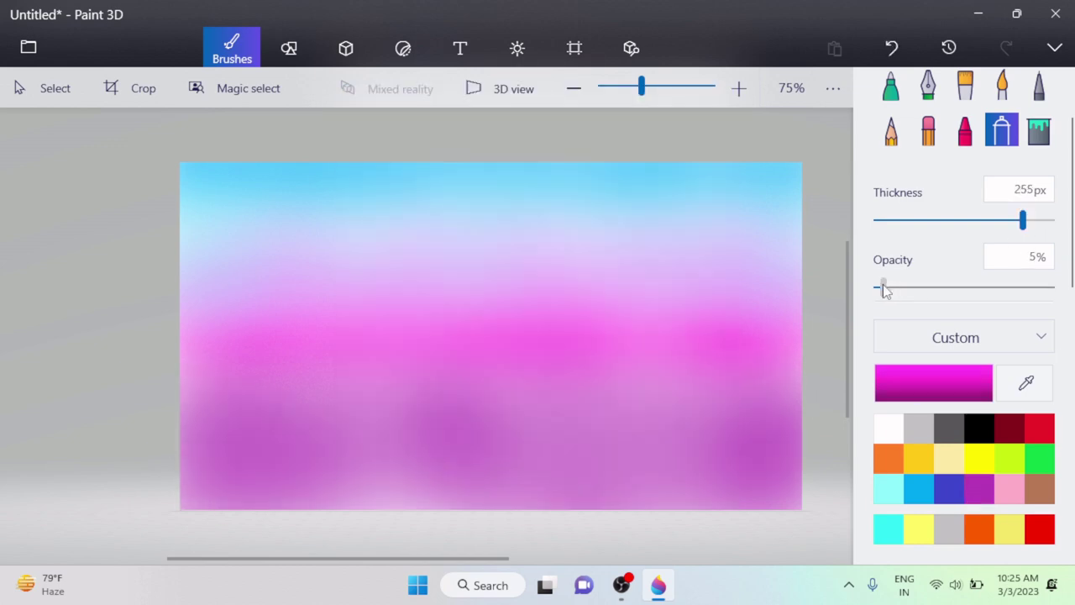
mouse_move(204, 302)
mouse_down()
mouse_move(698, 287)
mouse_move(834, 297)
mouse_up()
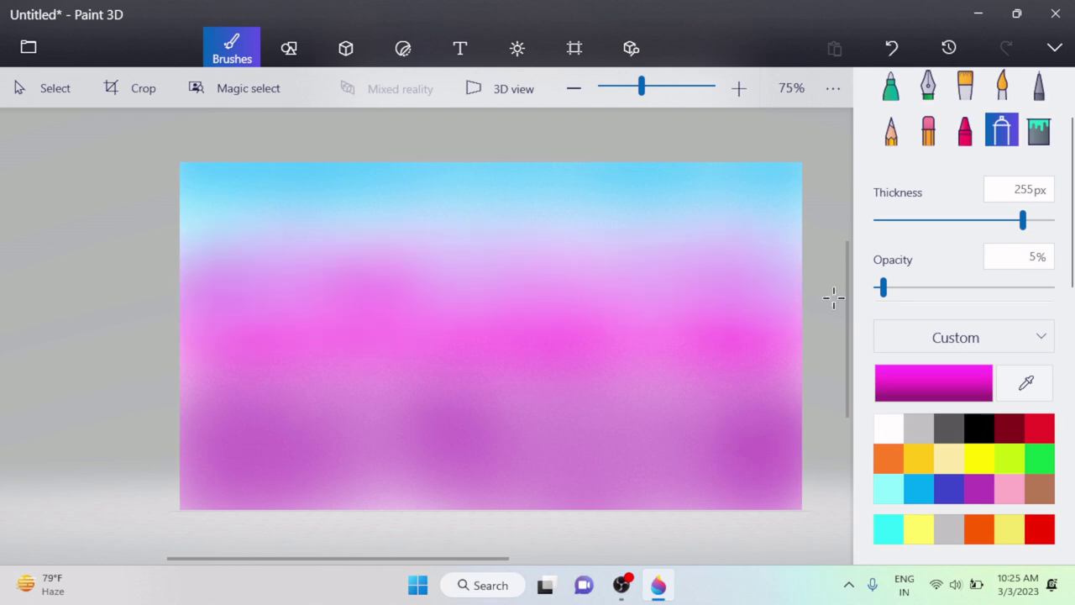
mouse_move(777, 370)
mouse_down()
mouse_move(494, 391)
mouse_move(327, 371)
mouse_move(132, 430)
mouse_move(179, 360)
mouse_move(185, 255)
mouse_up()
mouse_move(486, 288)
mouse_down()
mouse_move(713, 298)
mouse_move(401, 401)
mouse_move(769, 245)
mouse_up()
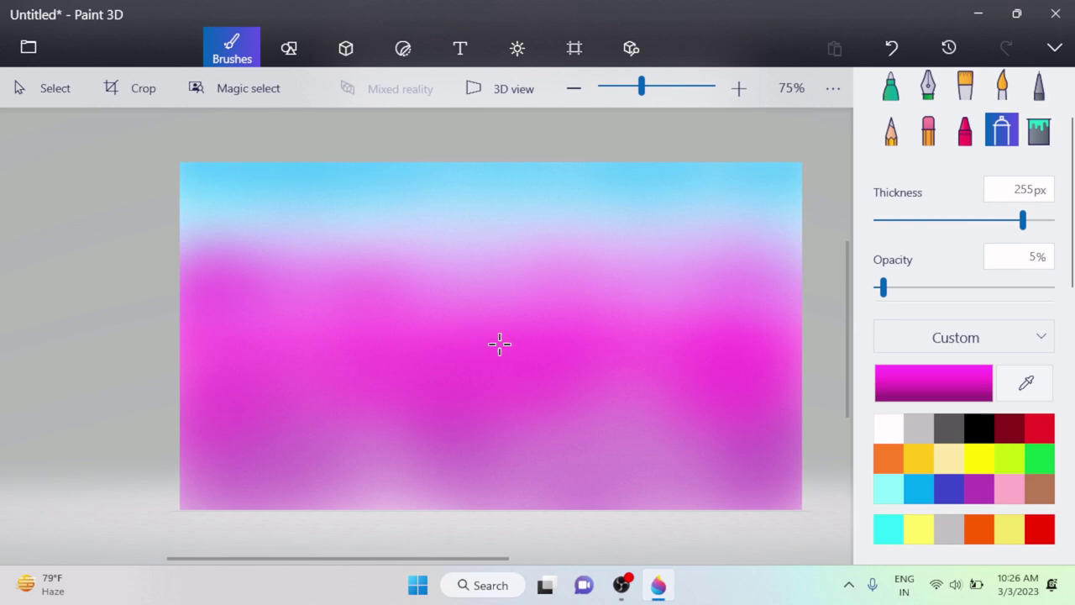
key(ctrl+z)
key(ctrl+z)
key(ctrl+z)
key(ctrl+z)
key(ctrl+z)
key(ctrl+z)
key(ctrl+z)
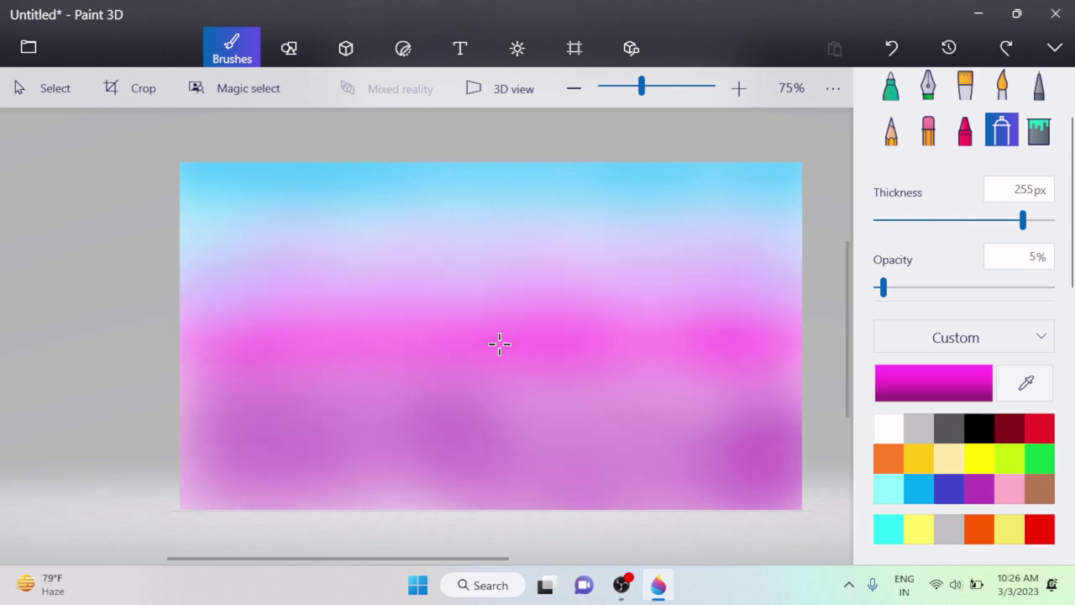
- Change the spray colour to a hot pink and cover the purple lower half of the canvas with it
click(933, 382)
click(598, 142)
click(576, 395)
click(413, 463)
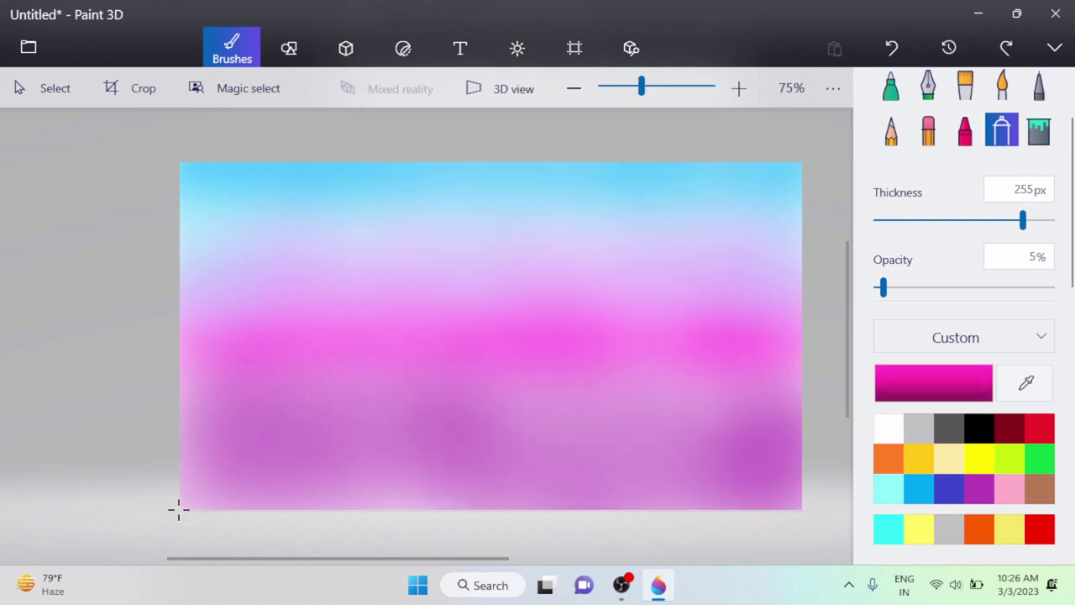
mouse_move(178, 507)
mouse_down()
mouse_move(281, 503)
mouse_move(213, 496)
mouse_move(760, 494)
mouse_up()
mouse_move(199, 393)
mouse_down()
mouse_move(235, 424)
mouse_move(188, 362)
mouse_move(285, 407)
mouse_move(285, 446)
mouse_move(258, 392)
mouse_move(386, 475)
mouse_move(295, 516)
mouse_move(471, 412)
mouse_up()
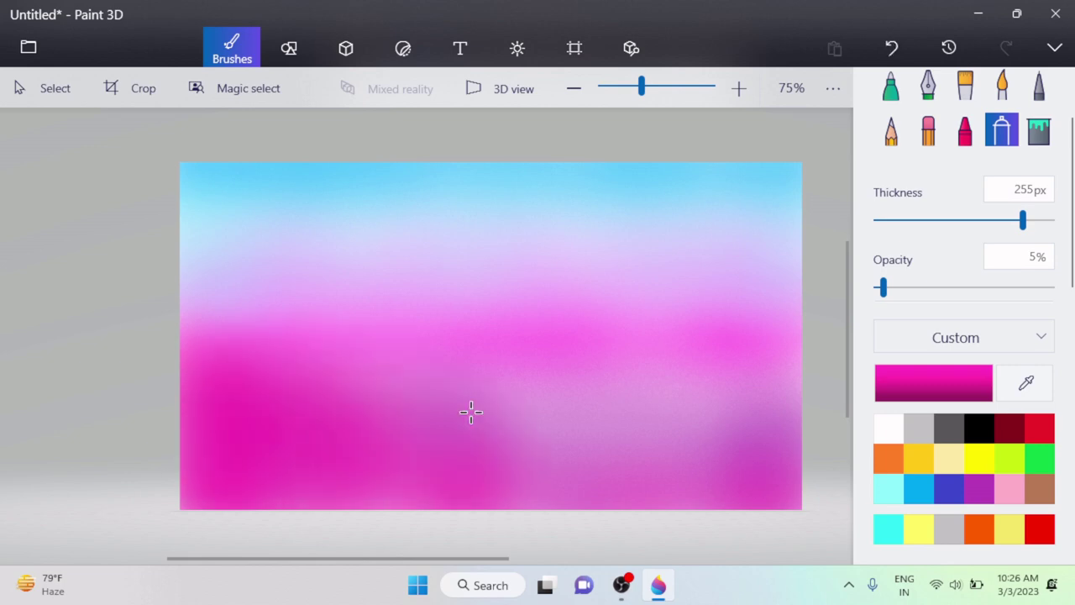
mouse_move(561, 429)
mouse_down()
mouse_move(620, 454)
mouse_move(545, 382)
mouse_move(420, 378)
mouse_move(433, 469)
mouse_move(309, 497)
mouse_move(674, 408)
mouse_move(749, 438)
mouse_move(806, 421)
mouse_move(805, 534)
mouse_up()
- Spray turquoise over the blue-to-pink transition and switch the spray can to bright cyan at 3% opacity
click(918, 487)
mouse_move(252, 226)
mouse_down()
mouse_move(566, 230)
mouse_move(745, 281)
mouse_up()
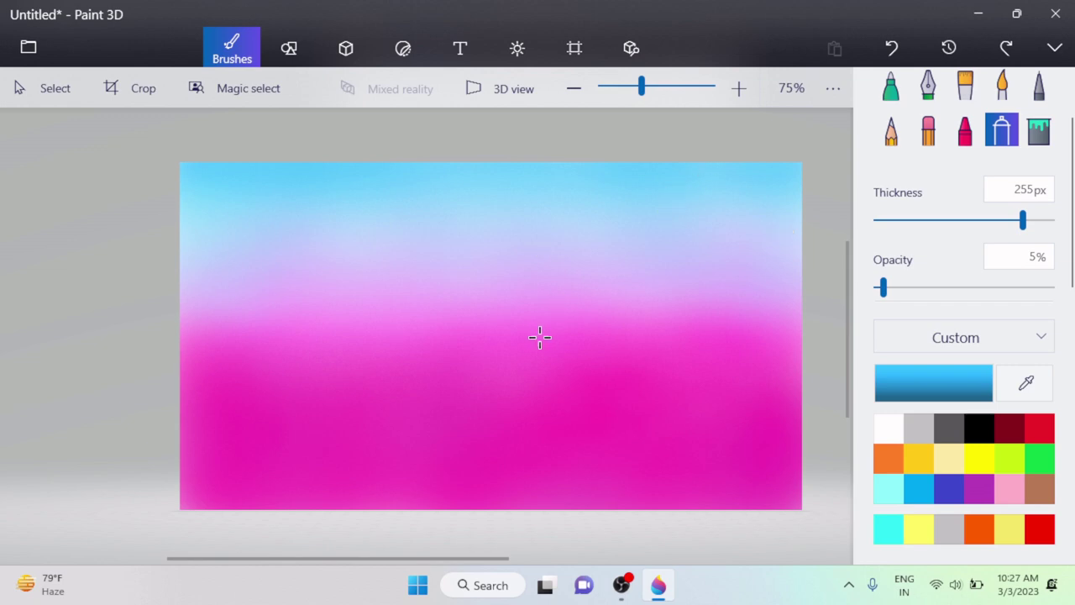
click(933, 382)
click(504, 398)
click(597, 145)
click(502, 400)
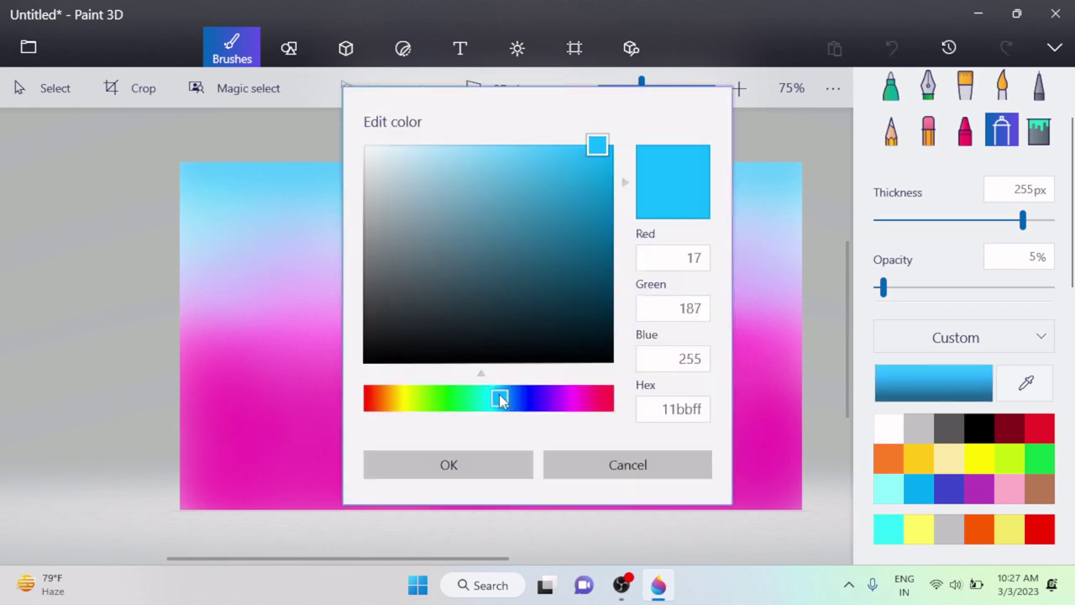
drag(502, 400, 496, 399)
click(448, 464)
drag(883, 288, 879, 288)
- Blend cyan across the transition where the sky's blue meets the pink, over the full canvas width
mouse_move(222, 264)
mouse_down()
mouse_move(306, 266)
mouse_move(610, 315)
mouse_up()
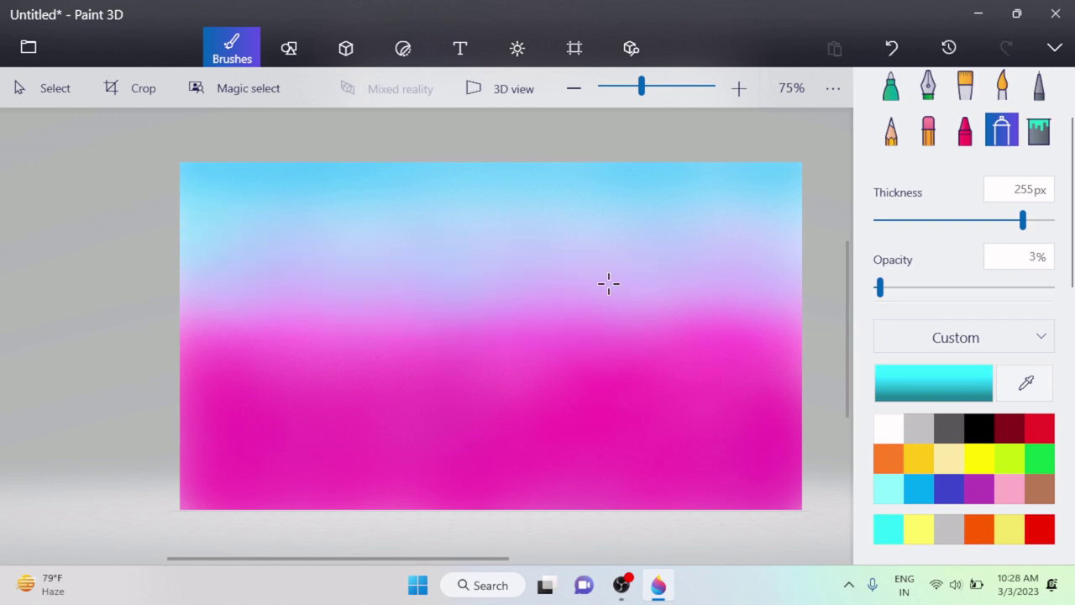
drag(184, 322, 352, 333)
mouse_move(173, 330)
mouse_down()
mouse_move(380, 366)
mouse_move(636, 337)
mouse_move(616, 336)
mouse_move(709, 316)
mouse_up()
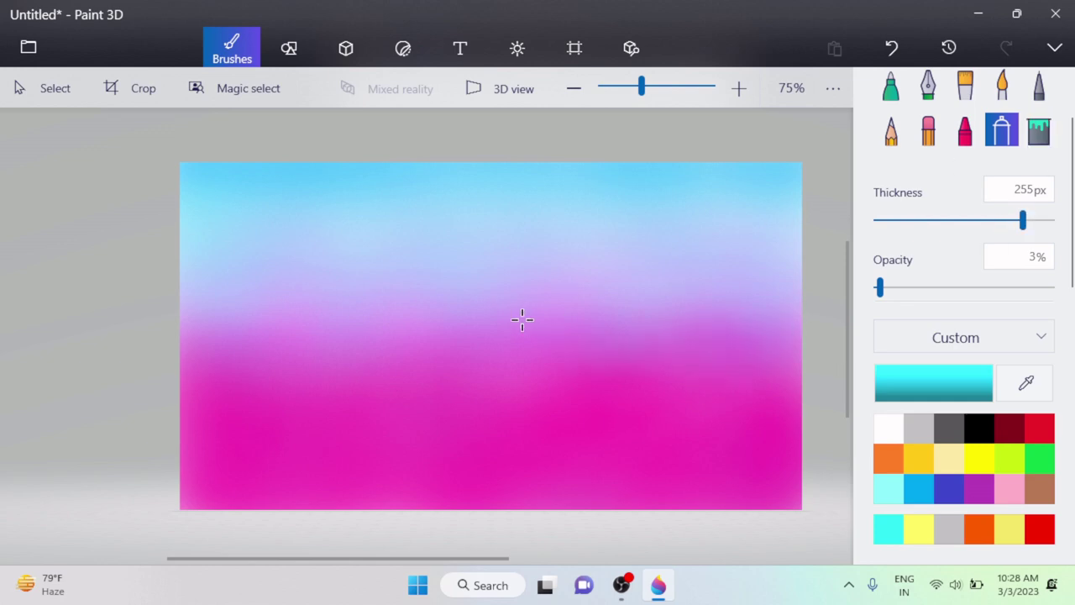
drag(118, 367, 821, 303)
- Choose black and darken the bottom of the background with faint spray strokes from edge to edge
click(978, 430)
mouse_move(178, 445)
mouse_down()
mouse_move(177, 487)
mouse_move(382, 476)
mouse_move(205, 468)
mouse_move(504, 489)
mouse_move(348, 476)
mouse_move(568, 487)
mouse_move(652, 481)
mouse_move(685, 465)
mouse_move(802, 477)
mouse_up()
mouse_move(249, 454)
mouse_down()
mouse_move(358, 484)
mouse_move(205, 501)
mouse_move(292, 511)
mouse_move(289, 489)
mouse_move(198, 476)
mouse_move(262, 498)
mouse_move(426, 517)
mouse_move(538, 469)
mouse_move(611, 462)
mouse_move(585, 453)
mouse_move(646, 477)
mouse_move(705, 479)
mouse_up()
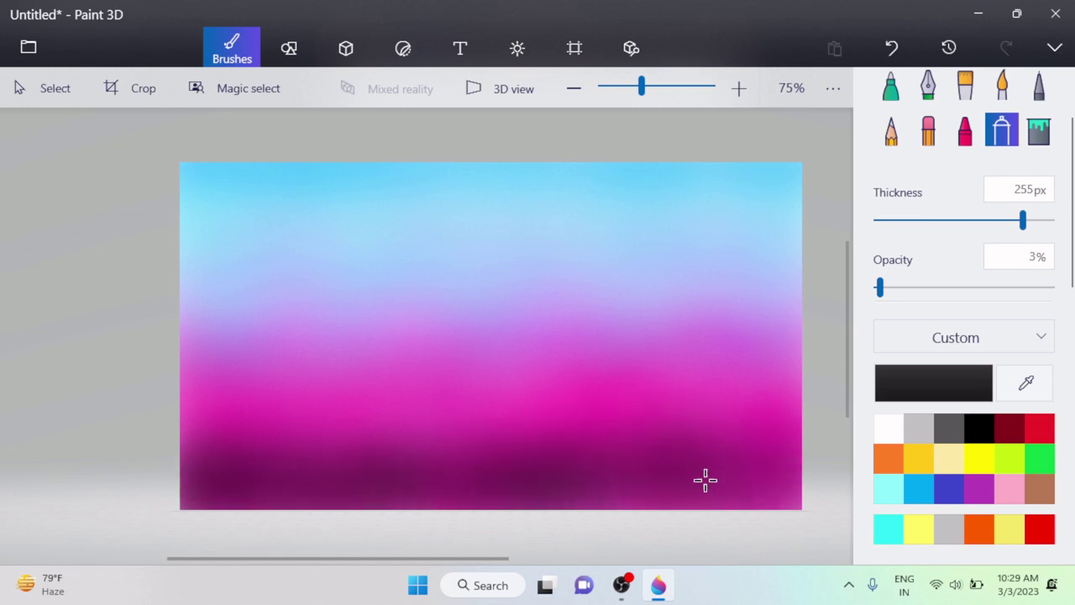
drag(635, 463, 802, 427)
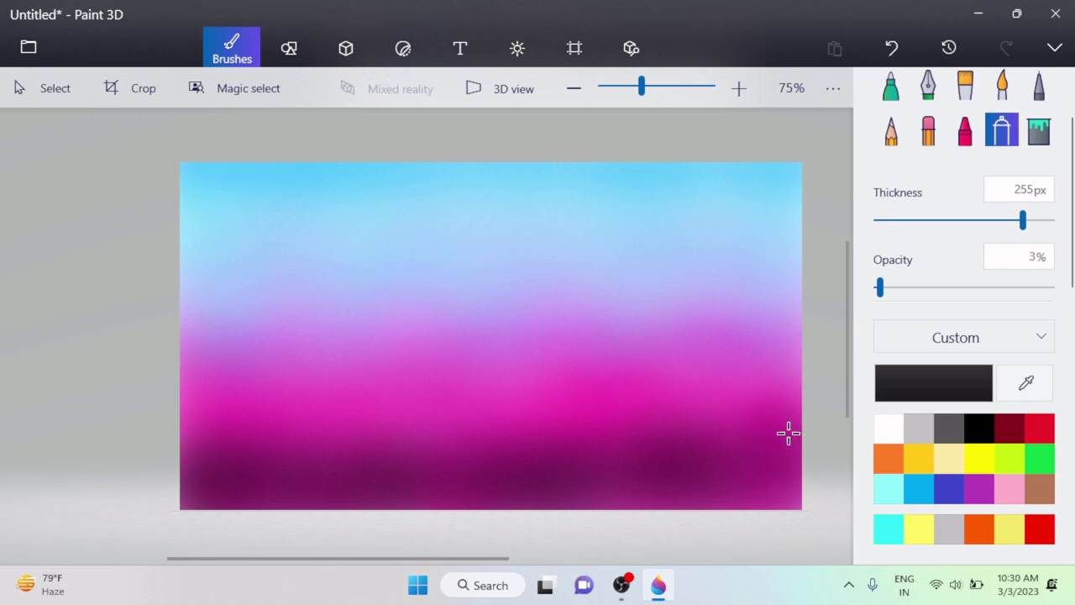
click(965, 130)
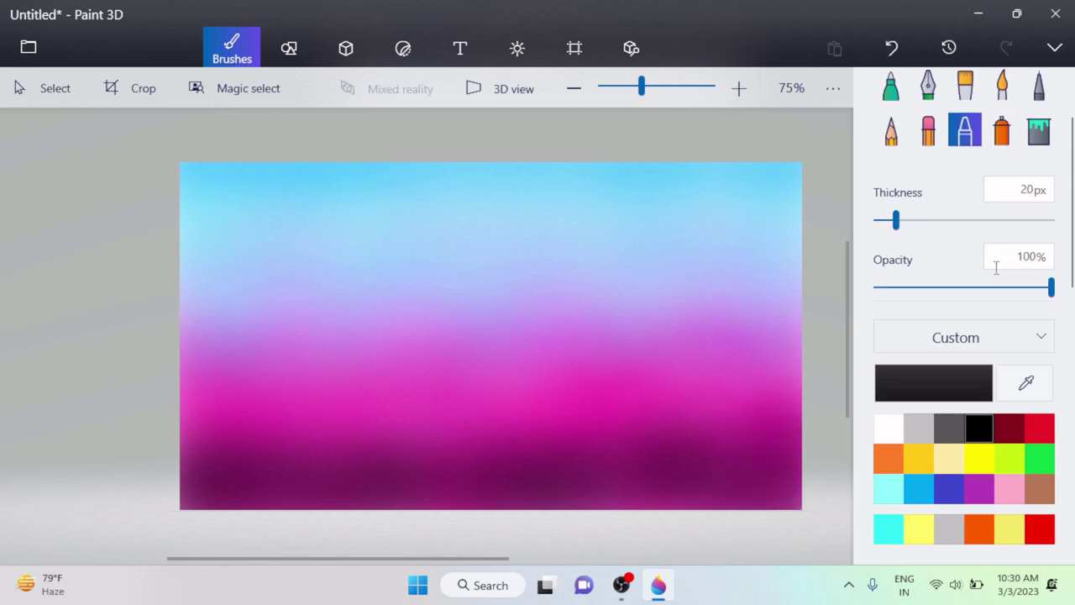
drag(1051, 287, 1038, 296)
drag(896, 221, 990, 230)
drag(180, 430, 420, 497)
key(ctrl+z)
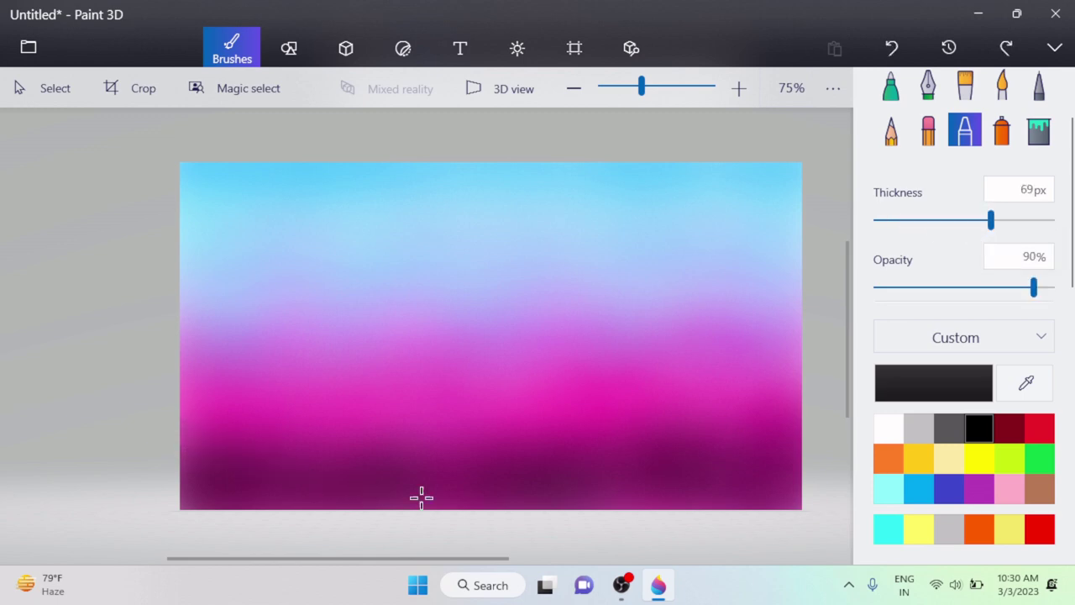
- Outline both sides of a tree trunk with the black 5 px Marker, running the left side up into a branch
click(891, 84)
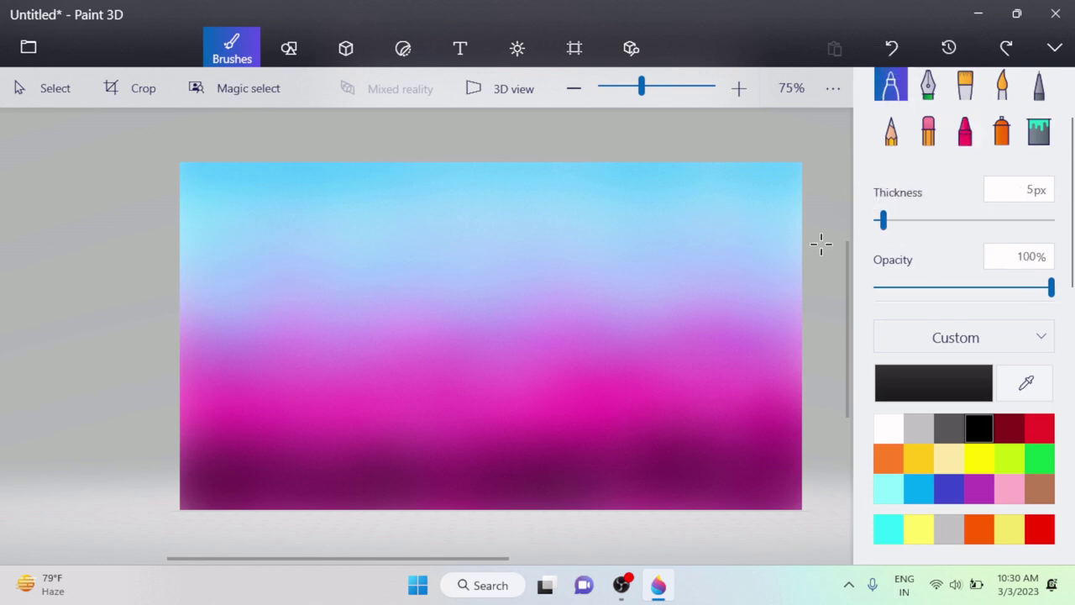
drag(362, 289, 383, 325)
key(ctrl+z)
mouse_move(332, 267)
mouse_down()
mouse_move(400, 316)
mouse_move(426, 362)
mouse_move(456, 456)
mouse_move(452, 506)
mouse_up()
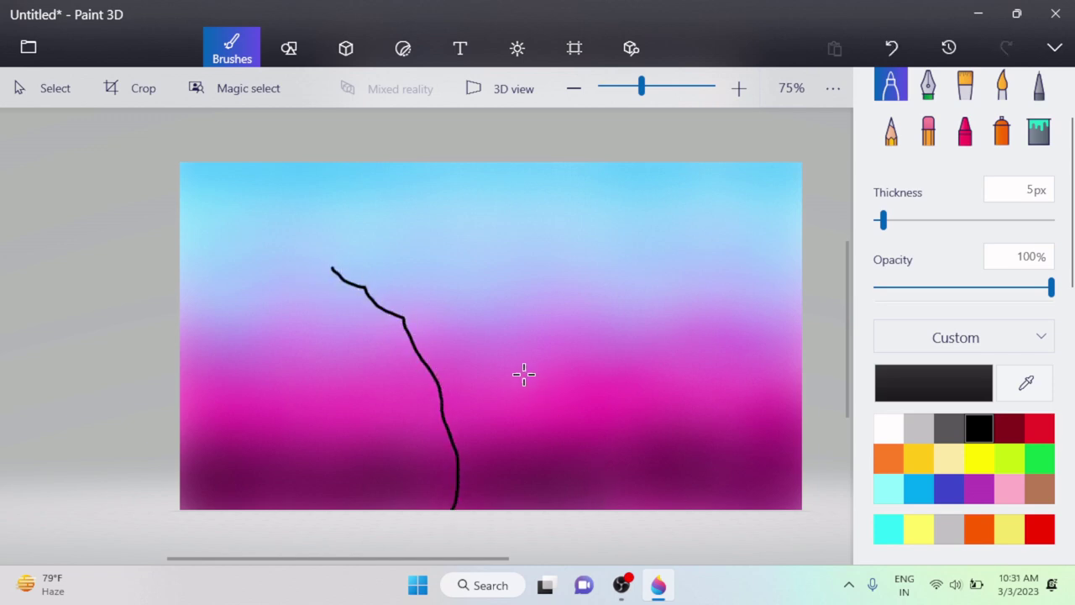
mouse_move(367, 285)
mouse_down()
mouse_move(401, 310)
mouse_move(375, 300)
mouse_move(463, 336)
mouse_move(539, 508)
mouse_up()
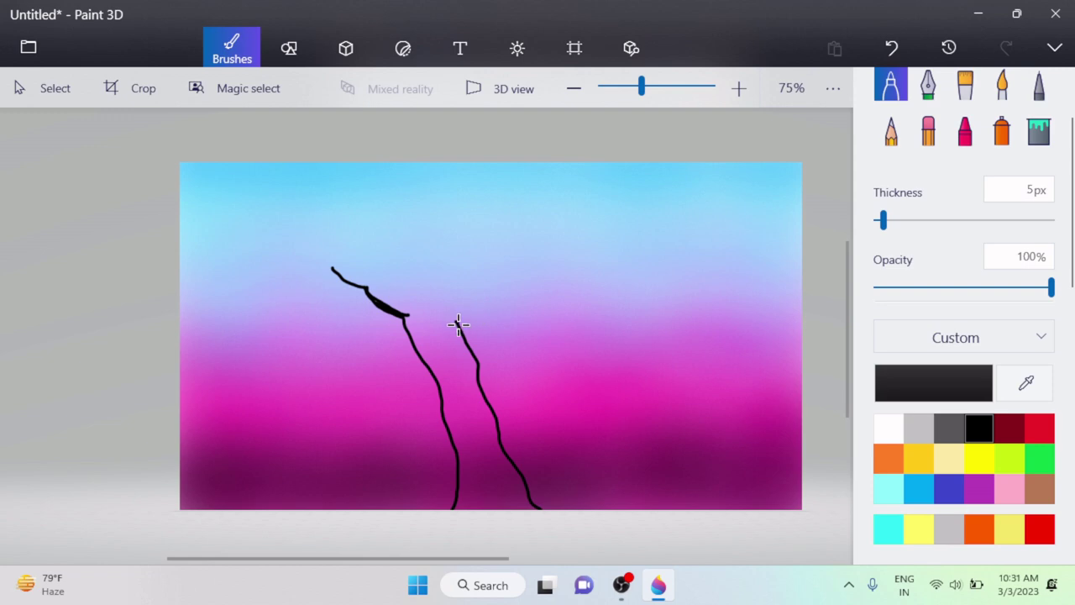
- Outline a right branch rising from the trunk's fork and extend the tip of the left branch
mouse_move(462, 328)
mouse_down()
mouse_move(491, 282)
mouse_move(563, 250)
mouse_up()
mouse_move(483, 280)
mouse_down()
mouse_move(456, 312)
mouse_move(482, 276)
mouse_move(512, 270)
mouse_move(456, 314)
mouse_move(483, 268)
mouse_move(561, 251)
mouse_up()
key(ctrl+z)
drag(334, 270, 310, 265)
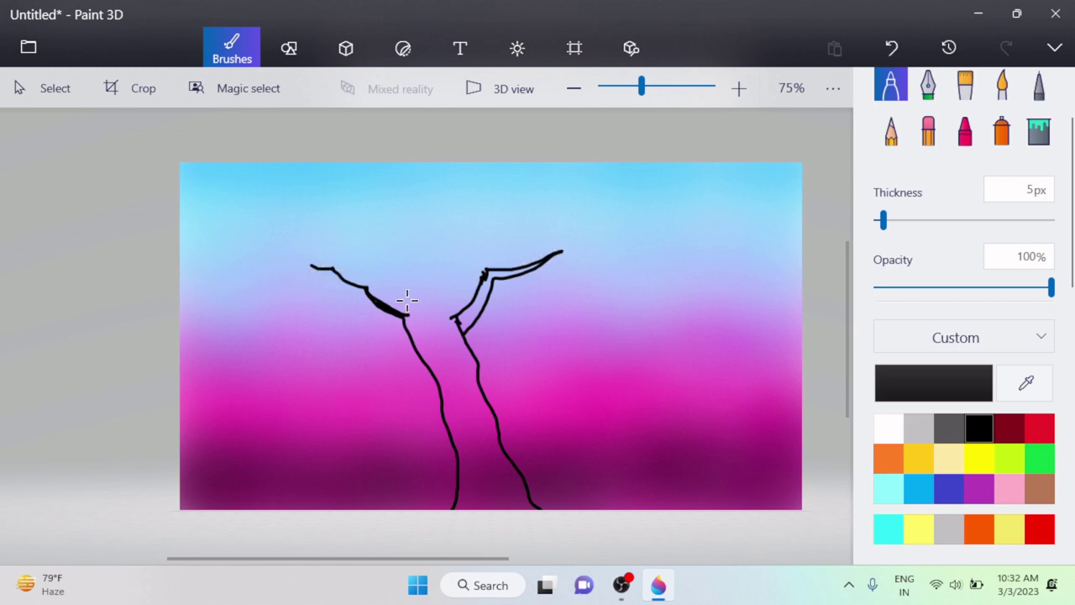
- Fill both main branches with black down to the fork, raising the Marker thickness to 10 px
mouse_move(375, 296)
mouse_down()
mouse_move(435, 338)
mouse_move(423, 334)
mouse_move(447, 324)
mouse_move(449, 342)
mouse_up()
drag(883, 220, 892, 220)
mouse_move(488, 271)
mouse_down()
mouse_move(467, 319)
mouse_move(430, 351)
mouse_move(440, 338)
mouse_up()
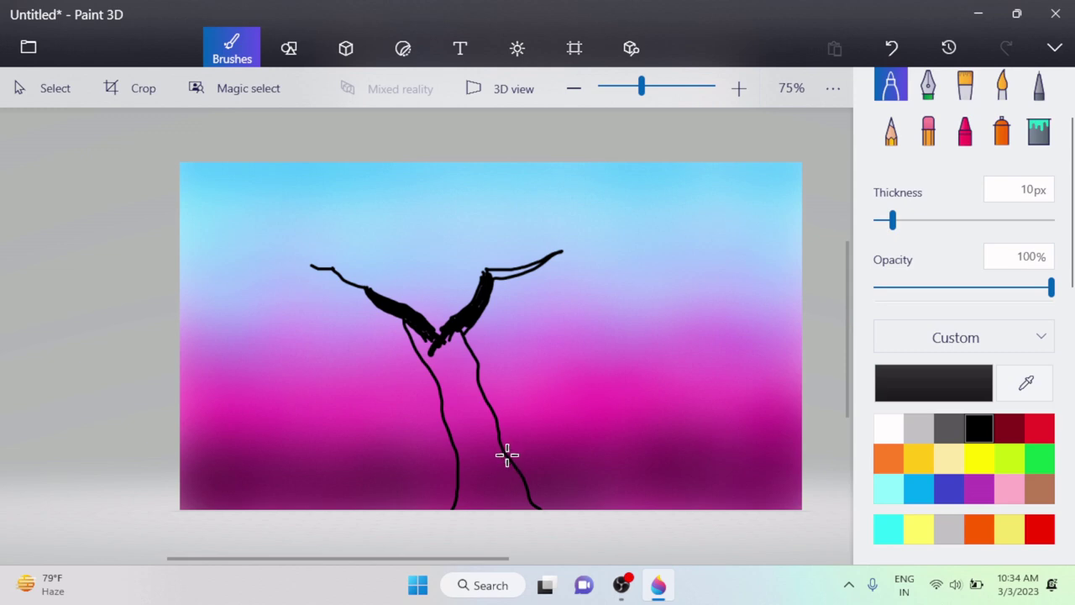
- Fill the trunk and the right branch's end solid black, using 17 px Marker thickness for the lower trunk
drag(467, 321, 425, 354)
mouse_move(451, 359)
mouse_down()
mouse_move(407, 320)
mouse_move(452, 379)
mouse_move(425, 356)
mouse_move(446, 389)
mouse_move(431, 332)
mouse_move(445, 379)
mouse_move(447, 342)
mouse_move(464, 389)
mouse_up()
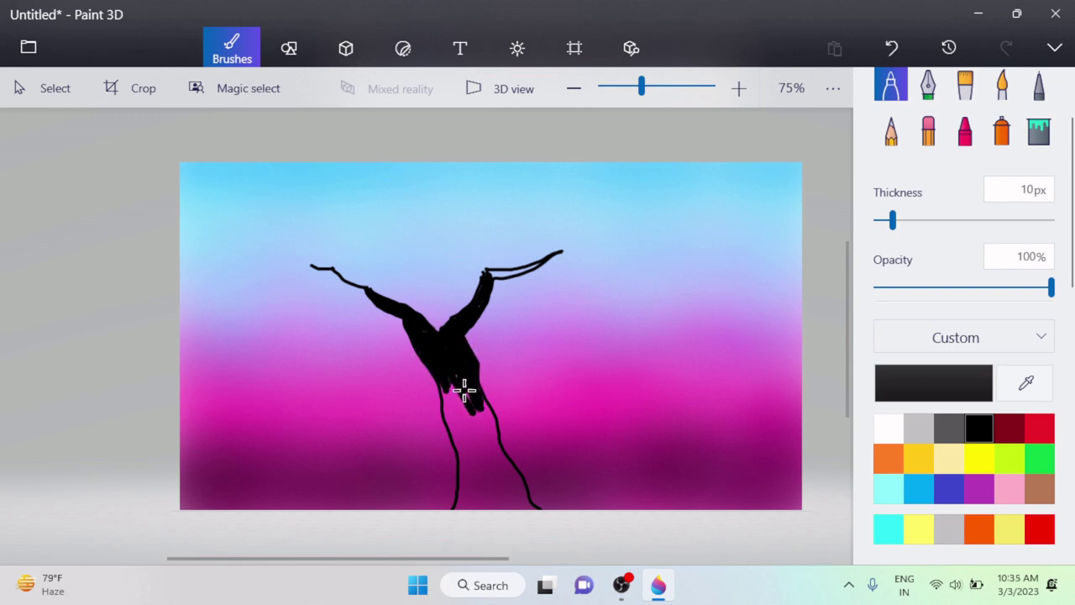
drag(484, 273, 503, 272)
drag(467, 395, 473, 413)
drag(891, 220, 904, 220)
mouse_move(453, 399)
mouse_down()
mouse_move(452, 372)
mouse_move(443, 386)
mouse_move(458, 436)
mouse_move(459, 403)
mouse_move(488, 476)
mouse_move(483, 395)
mouse_move(494, 458)
mouse_move(519, 504)
mouse_move(482, 495)
mouse_move(482, 465)
mouse_move(462, 450)
mouse_move(457, 512)
mouse_move(489, 487)
mouse_move(547, 517)
mouse_up()
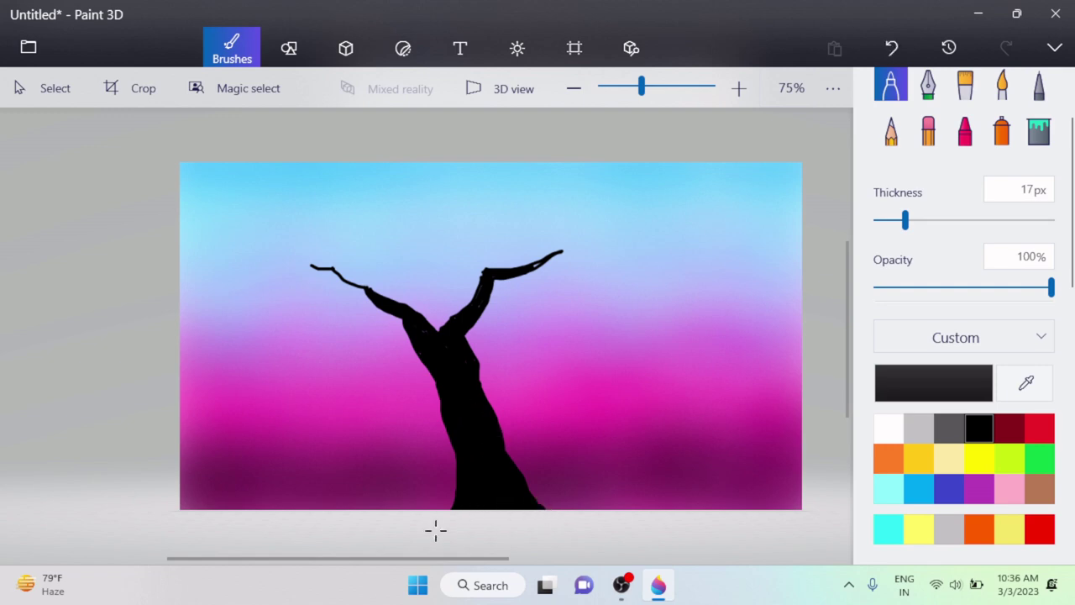
- Set the Marker thickness to 5 px, then thicken and smooth the two main branches and their tips
drag(905, 220, 882, 220)
scroll(521, 252, up, 5)
mouse_move(521, 248)
mouse_down()
mouse_move(383, 274)
mouse_move(359, 359)
mouse_move(387, 324)
mouse_move(380, 348)
mouse_move(374, 336)
mouse_move(294, 404)
mouse_move(222, 410)
mouse_move(252, 499)
mouse_move(319, 487)
mouse_up()
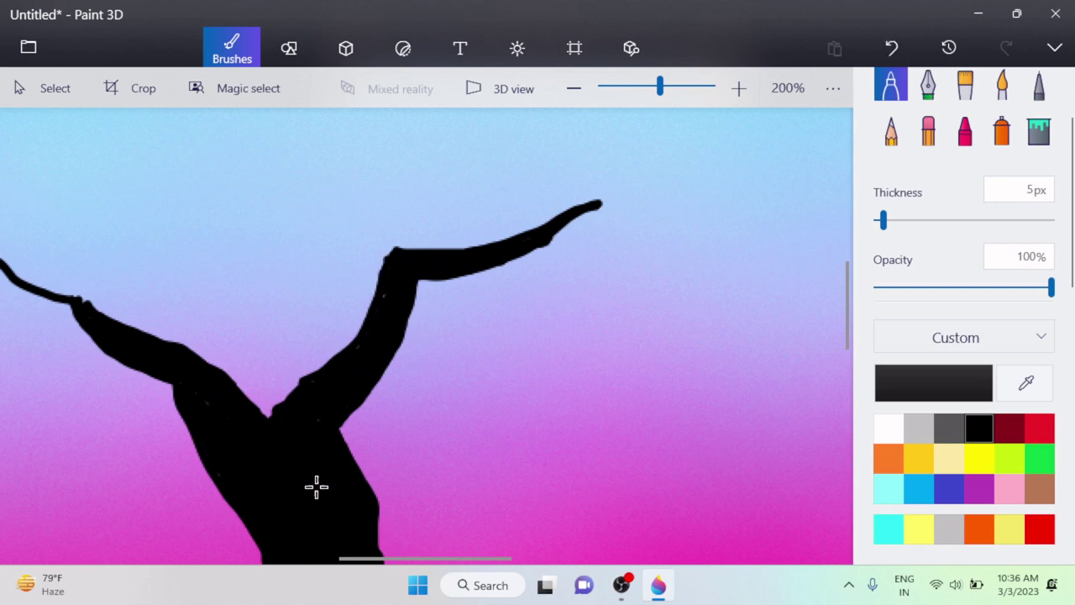
drag(408, 558, 339, 557)
mouse_move(249, 250)
mouse_down()
mouse_move(348, 306)
mouse_move(269, 275)
mouse_move(237, 246)
mouse_move(144, 235)
mouse_up()
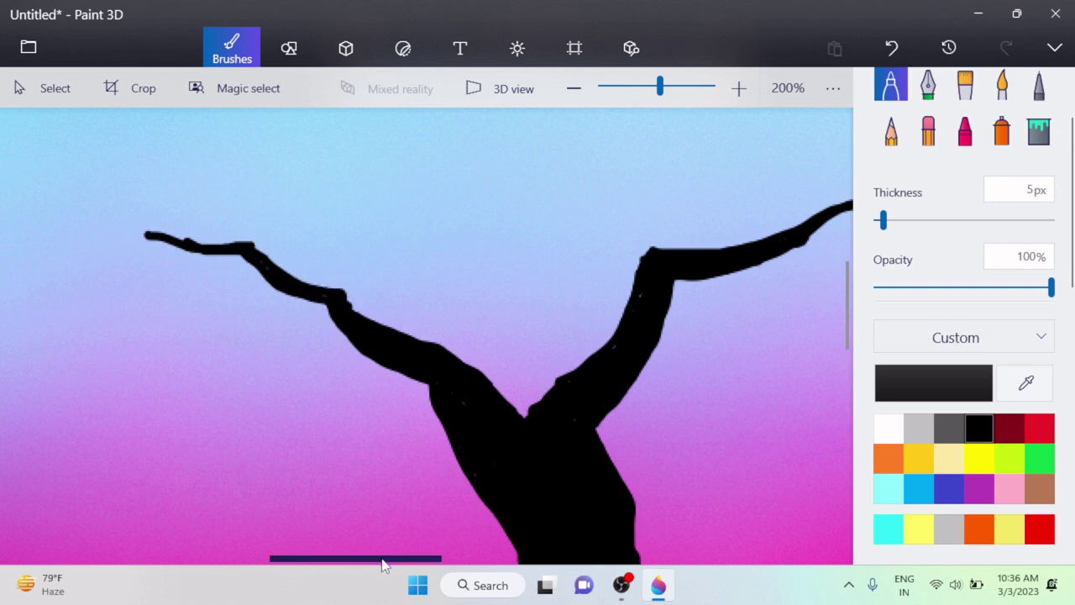
- Draw a bent offshoot rising from the right branch's elbow and thicken the right branch's lower edge
drag(383, 559, 466, 558)
mouse_move(304, 134)
mouse_down()
mouse_move(317, 226)
mouse_move(288, 192)
mouse_move(330, 240)
mouse_move(302, 144)
mouse_move(328, 232)
mouse_move(382, 256)
mouse_up()
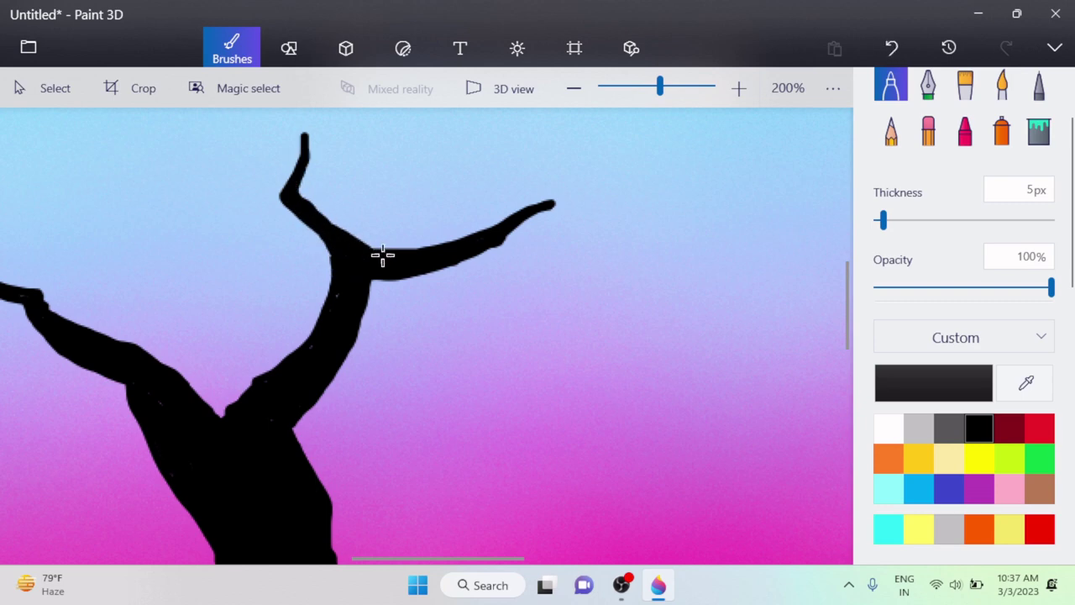
mouse_move(499, 241)
mouse_down()
mouse_move(594, 274)
mouse_move(620, 236)
mouse_move(608, 282)
mouse_move(495, 250)
mouse_move(412, 274)
mouse_up()
- Thicken the left branch and draw upright offshoots rising from it
drag(428, 558, 352, 561)
mouse_move(328, 293)
mouse_down()
mouse_move(329, 237)
mouse_move(318, 292)
mouse_move(327, 194)
mouse_move(330, 316)
mouse_up()
mouse_move(227, 228)
mouse_down()
mouse_move(217, 147)
mouse_move(199, 115)
mouse_up()
scroll(226, 201, up, 2)
scroll(226, 202, down, 1)
mouse_move(226, 202)
mouse_down()
mouse_move(220, 278)
mouse_move(211, 269)
mouse_move(250, 327)
mouse_move(280, 351)
mouse_move(395, 386)
mouse_move(347, 399)
mouse_move(440, 264)
mouse_move(495, 230)
mouse_move(551, 145)
mouse_move(504, 237)
mouse_up()
- Draw forked twigs spreading from the outer end of the left branch
drag(348, 558, 305, 561)
mouse_move(412, 319)
mouse_down()
mouse_move(280, 389)
mouse_move(451, 310)
mouse_move(280, 384)
mouse_move(212, 439)
mouse_up()
mouse_move(277, 382)
mouse_down()
mouse_move(187, 331)
mouse_move(249, 370)
mouse_move(45, 311)
mouse_up()
drag(390, 275, 346, 202)
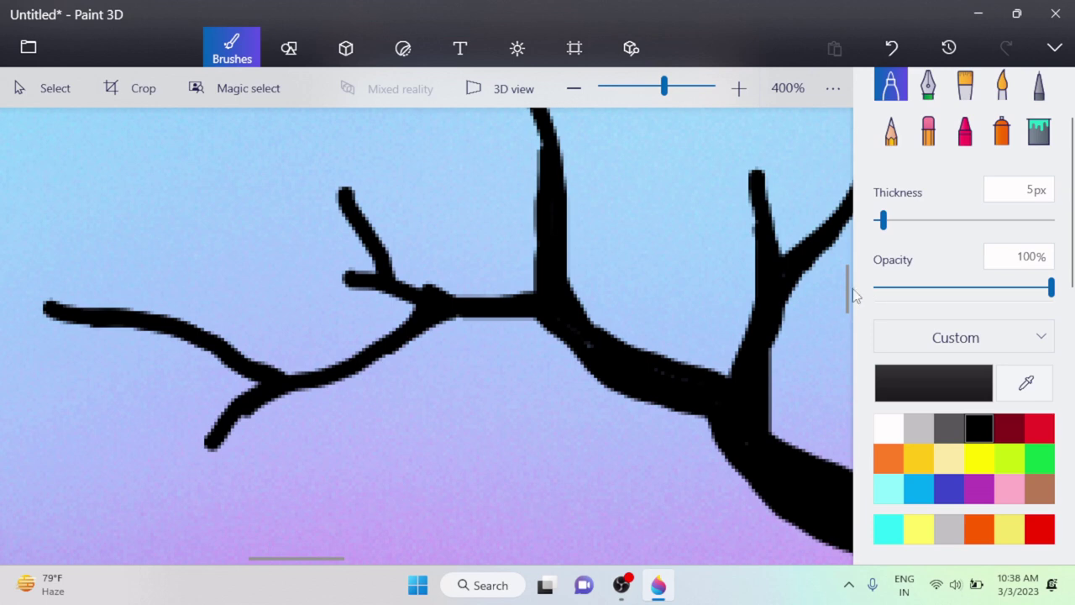
- Add forked twigs to the top of the tall left offshoot and to the right branch's inner offshoot
drag(847, 290, 846, 262)
mouse_move(550, 412)
mouse_down()
mouse_move(577, 291)
mouse_move(667, 180)
mouse_move(436, 136)
mouse_up()
mouse_move(847, 256)
mouse_down()
mouse_move(848, 231)
mouse_move(828, 347)
mouse_up()
scroll(633, 427, down, 5)
mouse_move(409, 249)
mouse_down()
mouse_move(351, 204)
mouse_move(315, 218)
mouse_up()
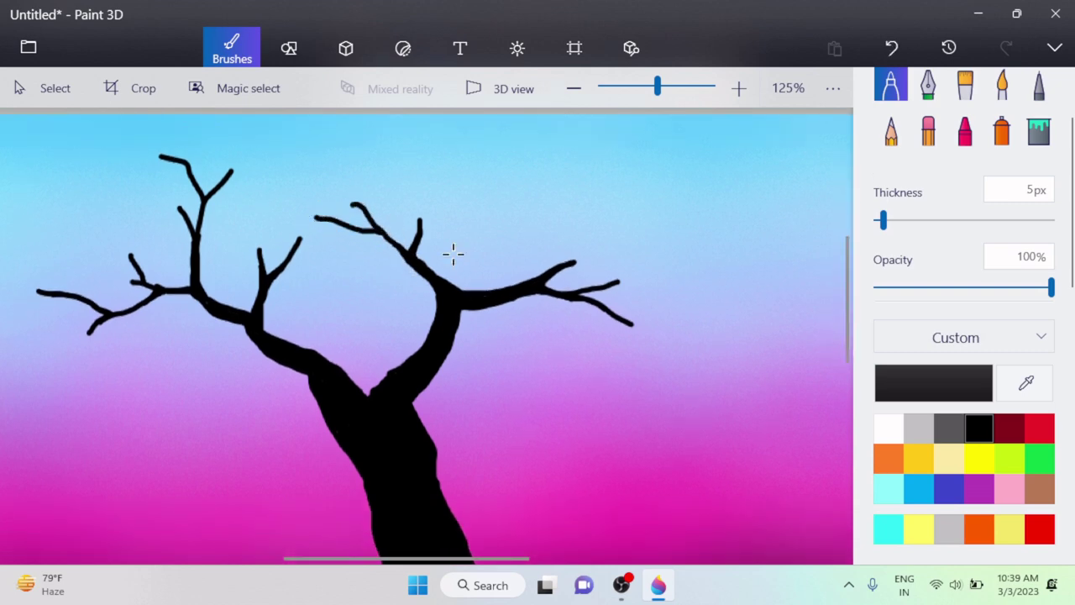
- Draw an upward offshoot with several forked twigs near the outer end of the right branch
drag(552, 269, 592, 205)
drag(511, 175, 544, 229)
mouse_move(555, 266)
mouse_down()
mouse_move(547, 271)
mouse_move(548, 234)
mouse_up()
drag(521, 179, 519, 134)
drag(528, 224, 474, 201)
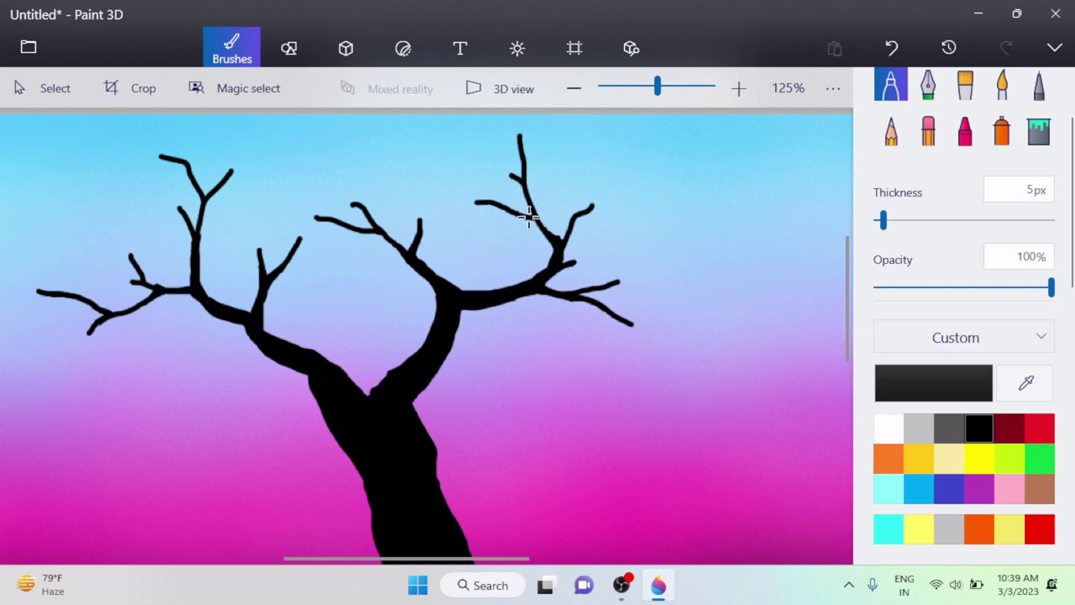
- Add thin twigs around the outer end of the right branch and extend its inner offshoot with an upward twig
drag(576, 217, 574, 166)
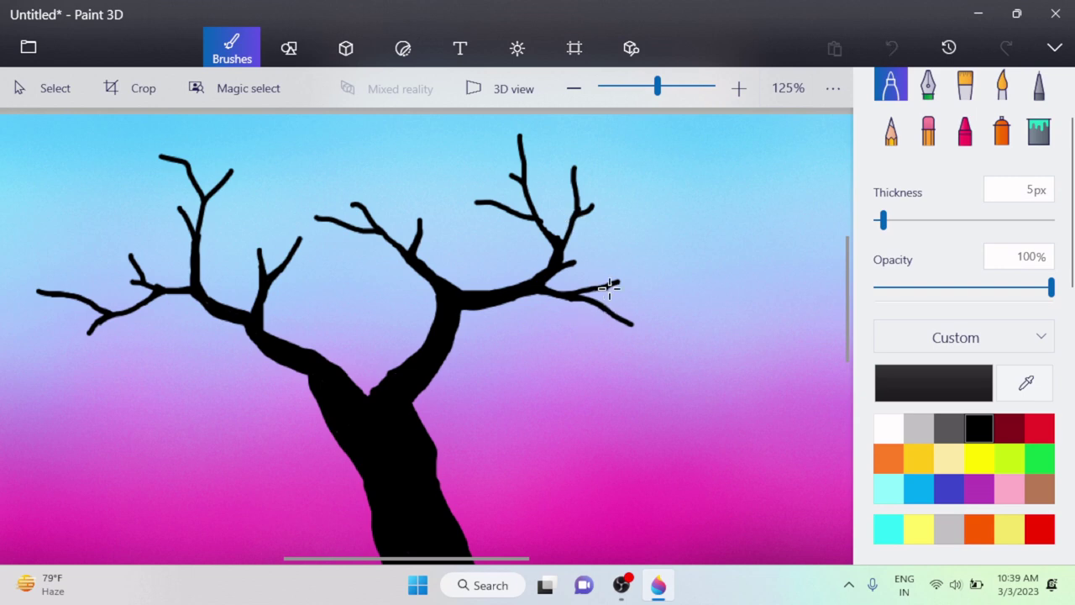
drag(604, 286, 662, 287)
drag(568, 270, 606, 248)
drag(360, 188, 350, 165)
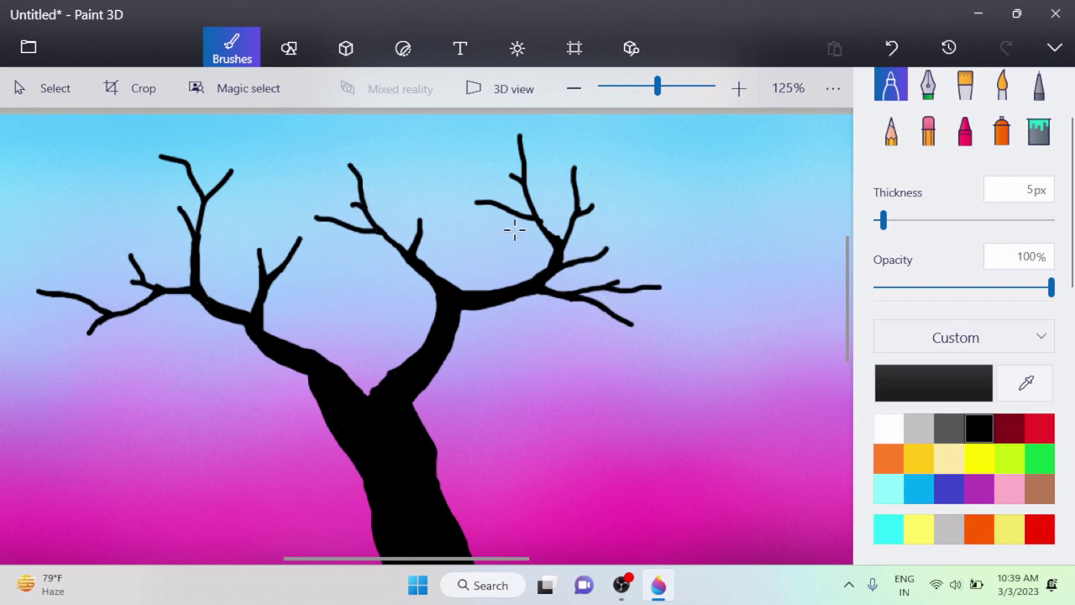
- Draw forked twigs off the left branch's upright offshoots and at the tops of the right branch's upper twigs
drag(281, 268, 353, 252)
mouse_move(220, 205)
mouse_down()
mouse_move(265, 190)
mouse_move(240, 204)
mouse_move(297, 211)
mouse_up()
drag(210, 214, 204, 225)
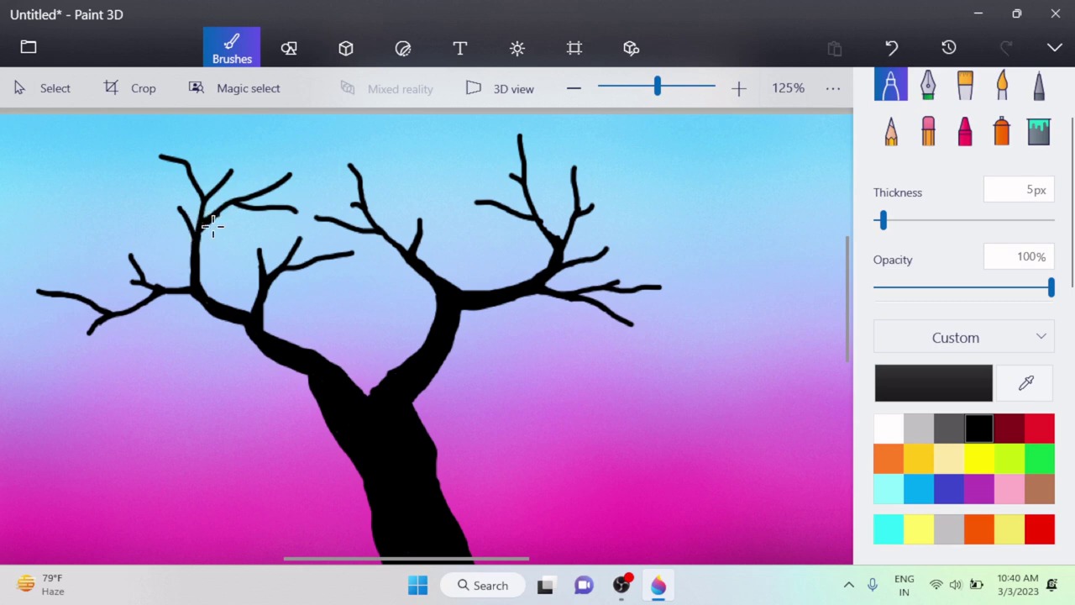
mouse_move(497, 209)
mouse_down()
mouse_move(462, 194)
mouse_move(467, 169)
mouse_move(443, 160)
mouse_up()
drag(361, 177, 358, 148)
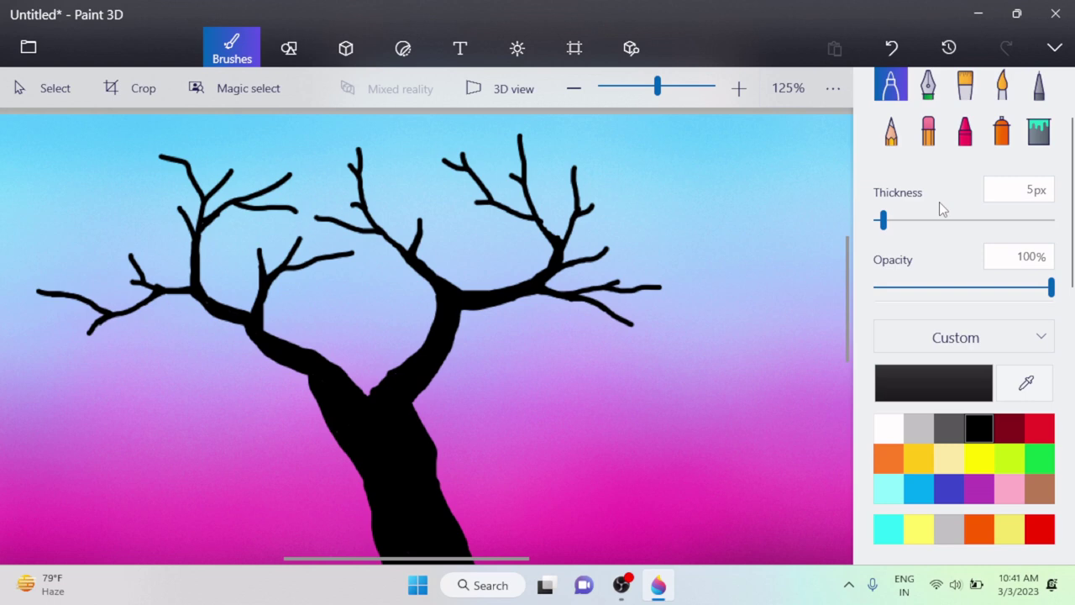
- Reduce the marker thickness to 3 px and add fine twigs to the branch tips all across the tree
drag(883, 220, 879, 220)
drag(660, 286, 671, 266)
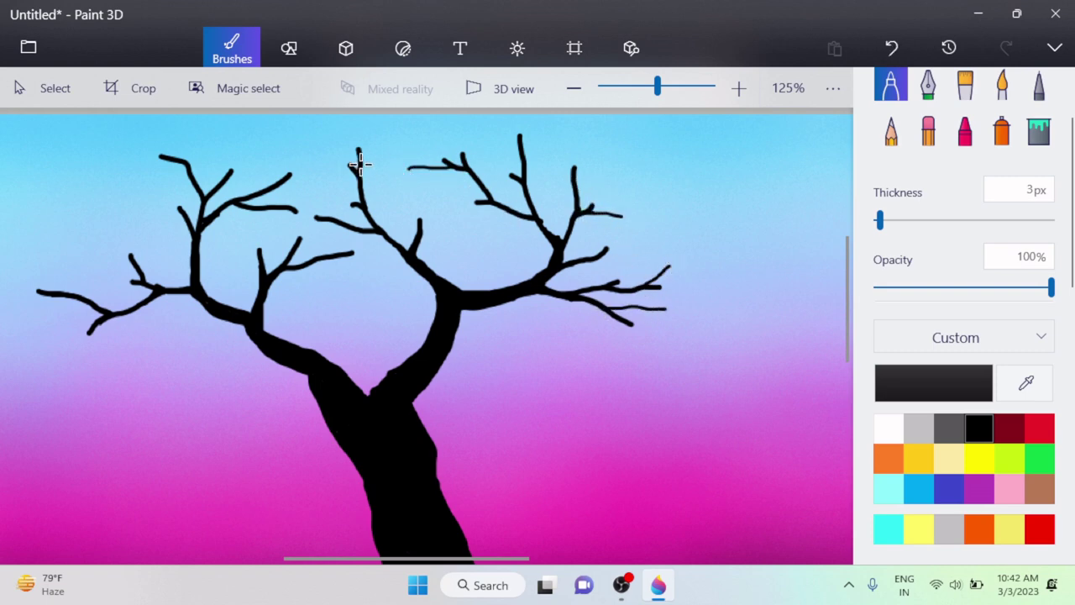
drag(358, 164, 387, 134)
drag(287, 174, 305, 151)
drag(236, 171, 260, 163)
drag(180, 159, 162, 125)
drag(65, 293, 38, 243)
drag(142, 307, 117, 347)
drag(319, 260, 367, 279)
drag(582, 298, 598, 338)
drag(578, 191, 610, 139)
drag(524, 164, 560, 120)
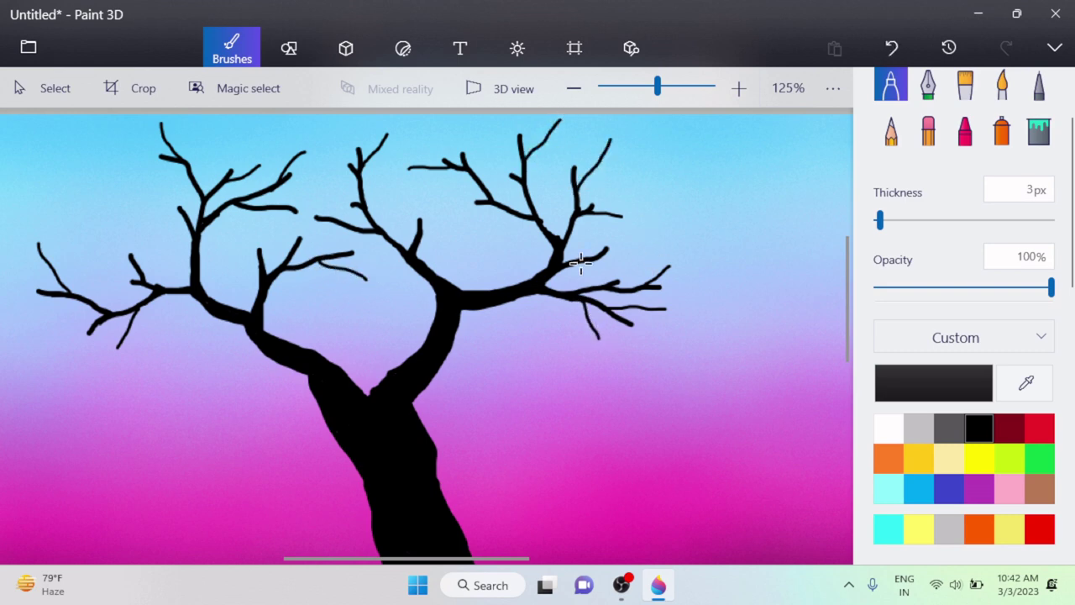
- Dab soft black foliage over the branch ends with the crayon at 100 px thickness and 15% opacity
scroll(345, 336, down, 3)
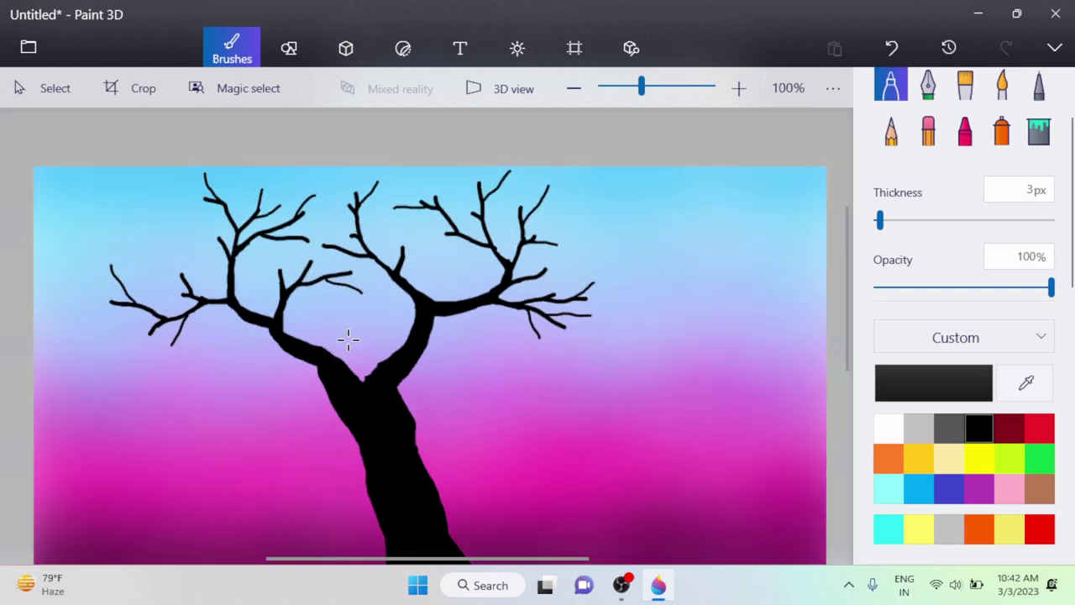
scroll(814, 344, down, 1)
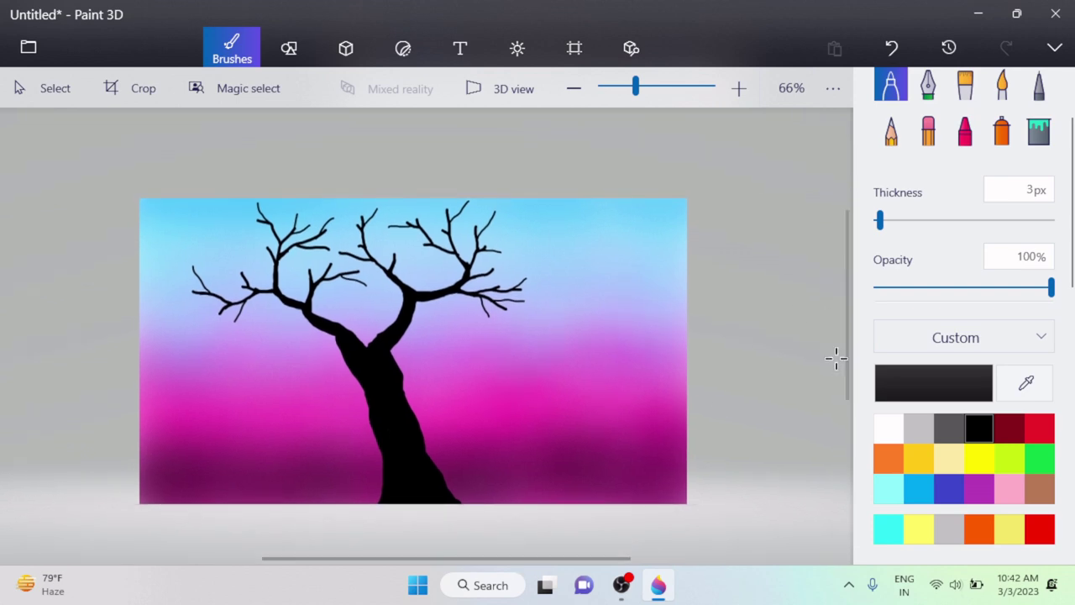
click(965, 130)
drag(1034, 288, 883, 288)
drag(991, 220, 1051, 220)
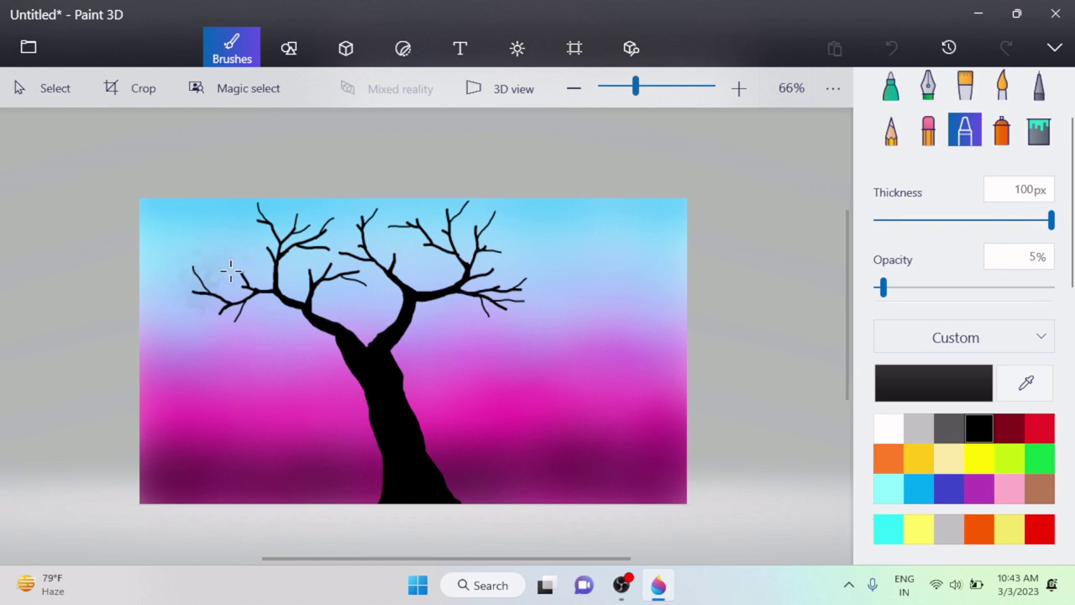
drag(883, 288, 900, 288)
mouse_move(244, 306)
mouse_down()
mouse_move(214, 325)
mouse_move(194, 306)
mouse_move(267, 237)
mouse_move(365, 220)
mouse_move(390, 243)
mouse_up()
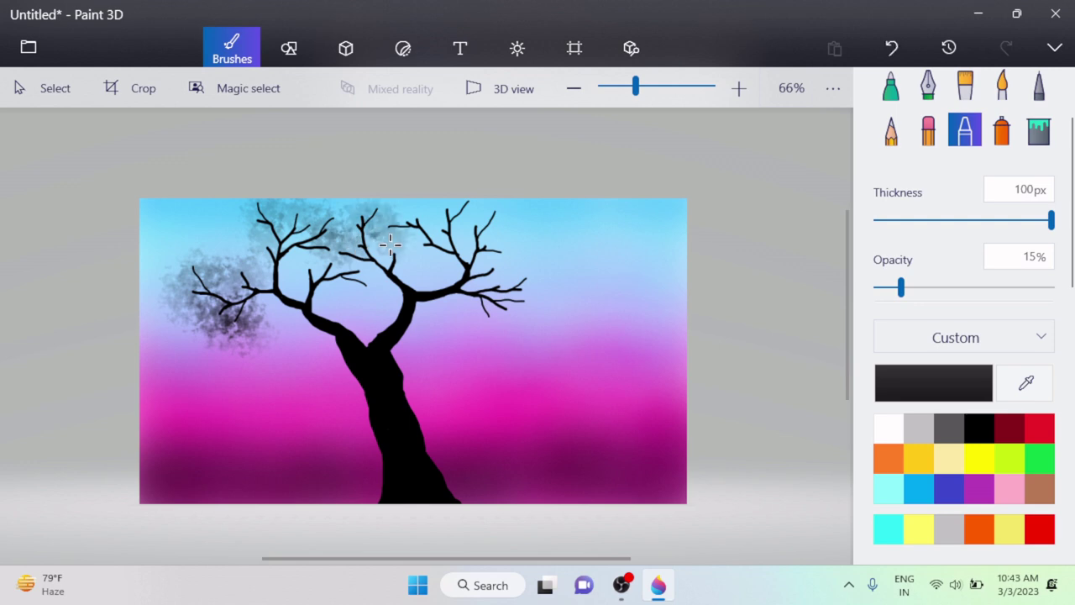
mouse_move(516, 313)
mouse_down()
mouse_move(487, 324)
mouse_move(511, 288)
mouse_move(504, 321)
mouse_move(470, 215)
mouse_move(441, 210)
mouse_move(436, 252)
mouse_move(470, 210)
mouse_move(445, 239)
mouse_move(504, 283)
mouse_up()
- Darken the foliage clusters with a smaller, more opaque crayon and undo the last dab
drag(900, 287, 932, 287)
click(493, 318)
drag(1050, 220, 1007, 220)
mouse_move(492, 324)
mouse_down()
mouse_move(525, 285)
mouse_move(491, 252)
mouse_move(482, 267)
mouse_move(495, 212)
mouse_move(415, 218)
mouse_move(402, 227)
mouse_move(397, 257)
mouse_move(362, 216)
mouse_move(338, 256)
mouse_move(328, 252)
mouse_move(331, 223)
mouse_move(256, 220)
mouse_move(286, 216)
mouse_move(267, 250)
mouse_move(229, 275)
mouse_move(191, 262)
mouse_move(244, 268)
mouse_move(191, 290)
mouse_move(252, 340)
mouse_move(186, 324)
mouse_move(184, 289)
mouse_move(239, 290)
mouse_up()
key(ctrl+z)
- Set the crayon to 50 px and 40% opacity and dab dense foliage around the left branch's inner offshoot
drag(932, 288, 946, 288)
click(964, 220)
drag(963, 227, 953, 221)
mouse_move(334, 264)
mouse_down()
mouse_move(356, 274)
mouse_move(309, 270)
mouse_up()
drag(368, 281, 372, 281)
drag(370, 283, 393, 279)
drag(315, 262, 313, 271)
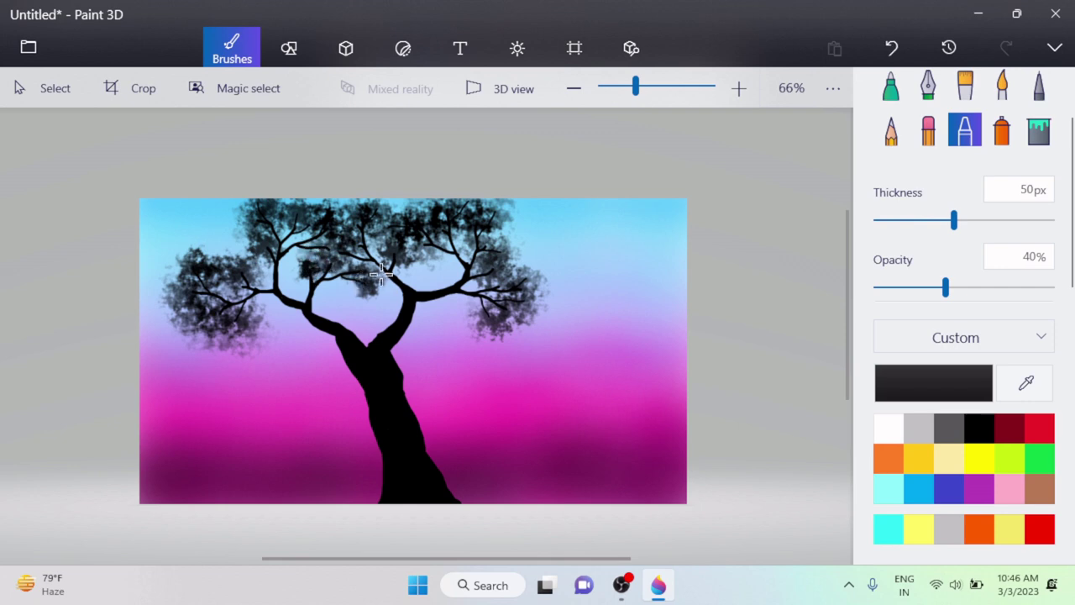
- Dab foliage beneath the right branch's outer end with the crayon at 100 px and undo the last dab
drag(954, 220, 1052, 220)
mouse_move(487, 324)
mouse_down()
mouse_move(514, 332)
mouse_move(503, 335)
mouse_up()
key(ctrl+z)
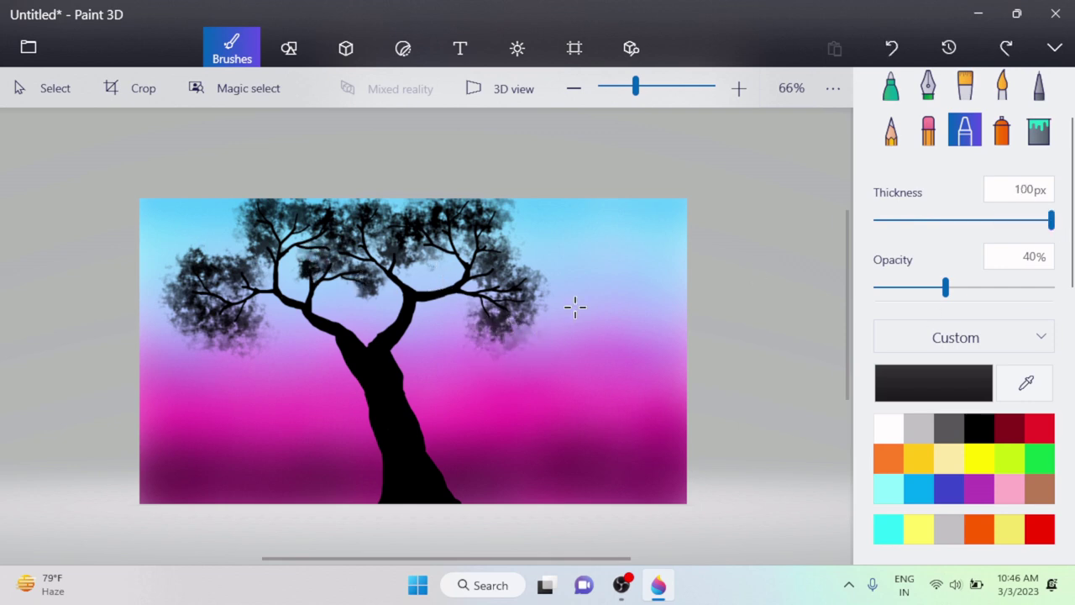
- Set the crayon to 21% opacity and 60 px and fill out the foliage edges along the upper crown
drag(945, 287, 913, 287)
click(975, 221)
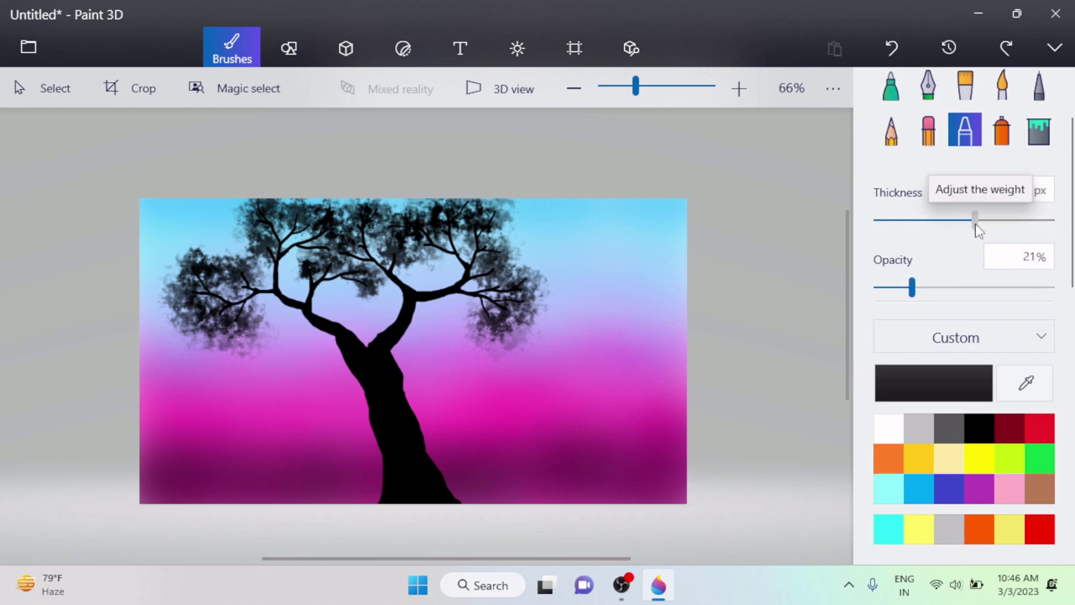
mouse_move(206, 252)
mouse_down()
mouse_move(220, 263)
mouse_move(248, 256)
mouse_move(239, 202)
mouse_up()
mouse_move(372, 248)
mouse_down()
mouse_move(492, 187)
mouse_move(462, 244)
mouse_move(541, 289)
mouse_move(481, 332)
mouse_move(504, 311)
mouse_move(445, 257)
mouse_up()
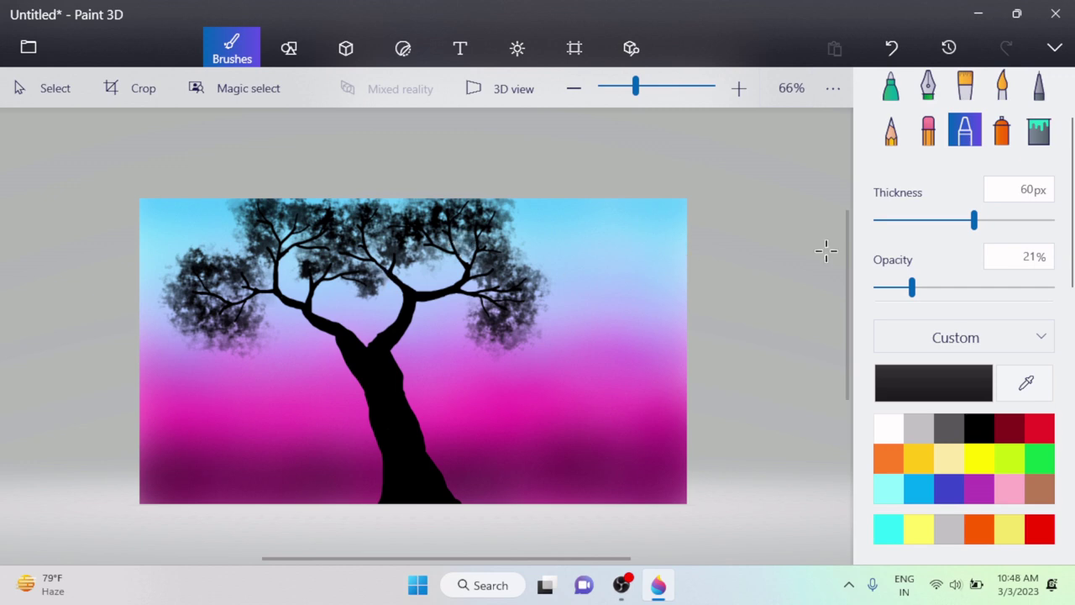
- Touch up the edges of the left branch and trunk base with the black marker at 8 px thickness
click(890, 84)
drag(880, 220, 889, 221)
mouse_move(316, 318)
mouse_down()
mouse_move(309, 309)
mouse_move(362, 344)
mouse_move(375, 370)
mouse_move(360, 350)
mouse_up()
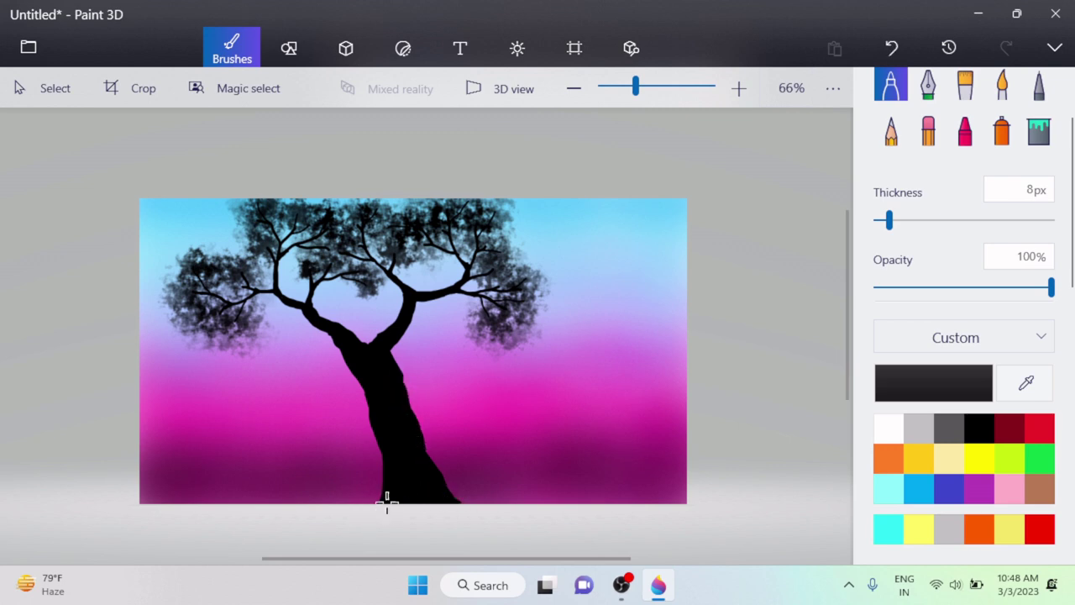
mouse_move(382, 491)
mouse_down()
mouse_move(477, 511)
mouse_move(420, 472)
mouse_move(425, 464)
mouse_up()
- Paint an uneven strip of black ground along the canvas bottom and flare the trunk base into it
drag(139, 504, 228, 506)
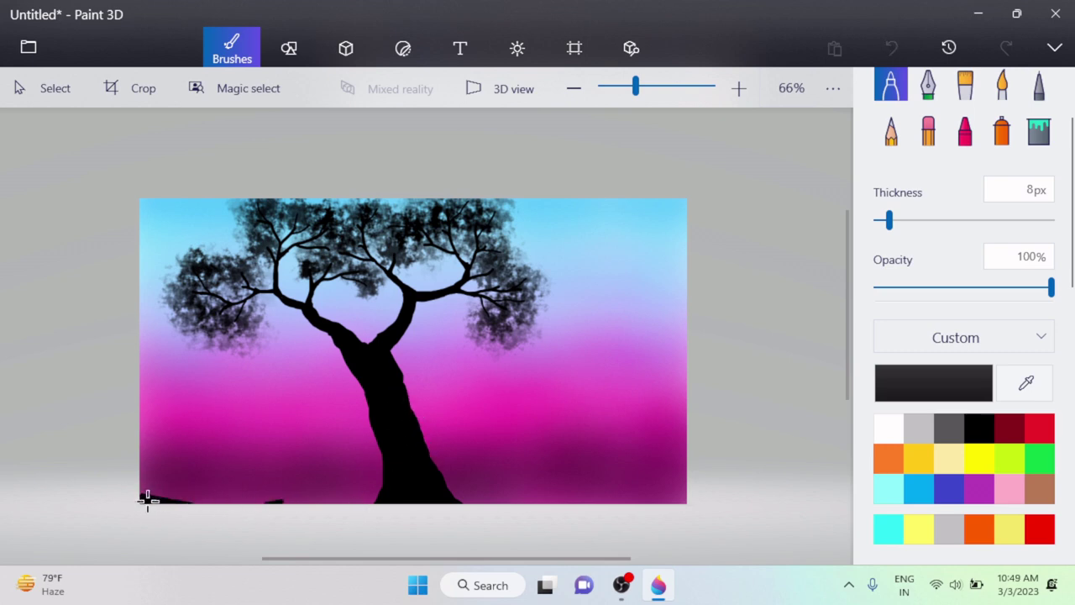
drag(220, 501, 382, 501)
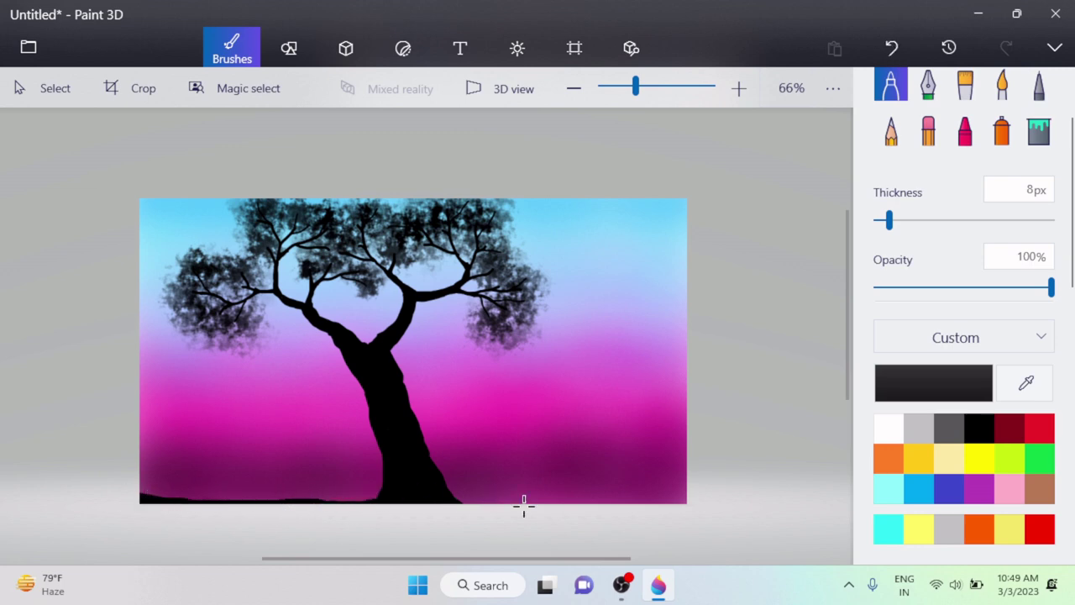
mouse_move(686, 486)
mouse_down()
mouse_move(447, 508)
mouse_move(696, 495)
mouse_up()
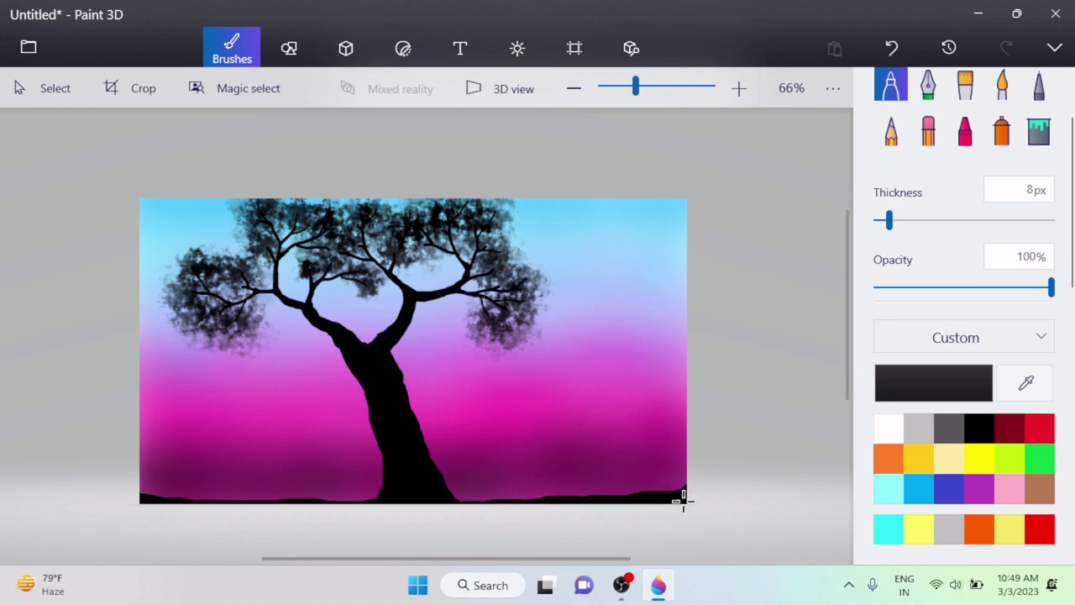
mouse_move(445, 488)
mouse_down()
mouse_move(376, 495)
mouse_move(351, 510)
mouse_move(325, 499)
mouse_move(395, 490)
mouse_move(313, 503)
mouse_move(404, 492)
mouse_up()
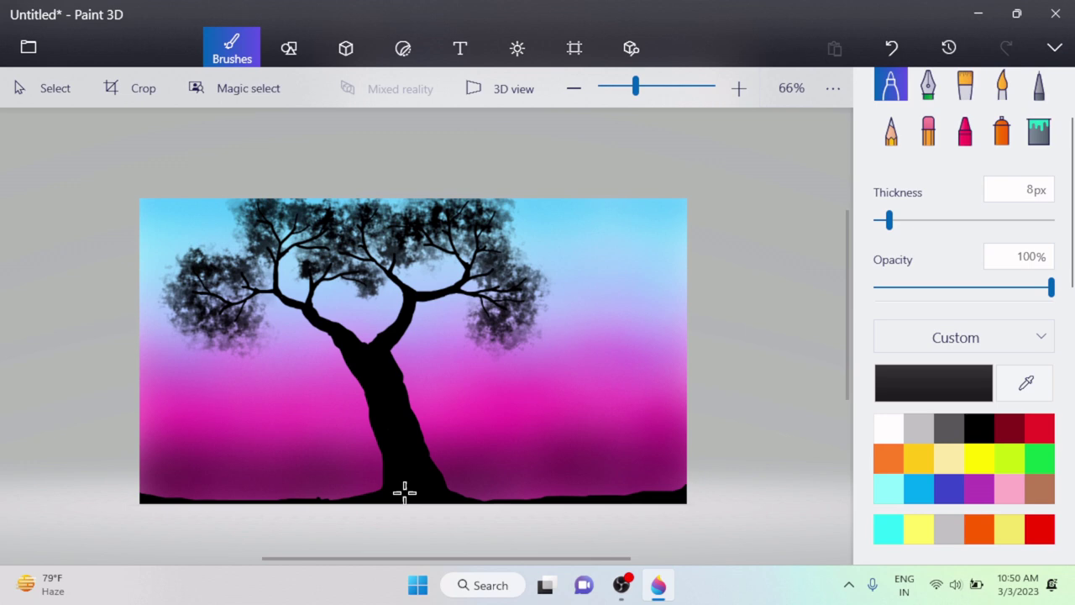
mouse_move(404, 492)
mouse_down()
mouse_move(386, 485)
mouse_move(308, 502)
mouse_up()
- Dab faint purple texture over the lower sky with the crayon at 100 px thickness and 3% opacity
click(965, 130)
click(899, 288)
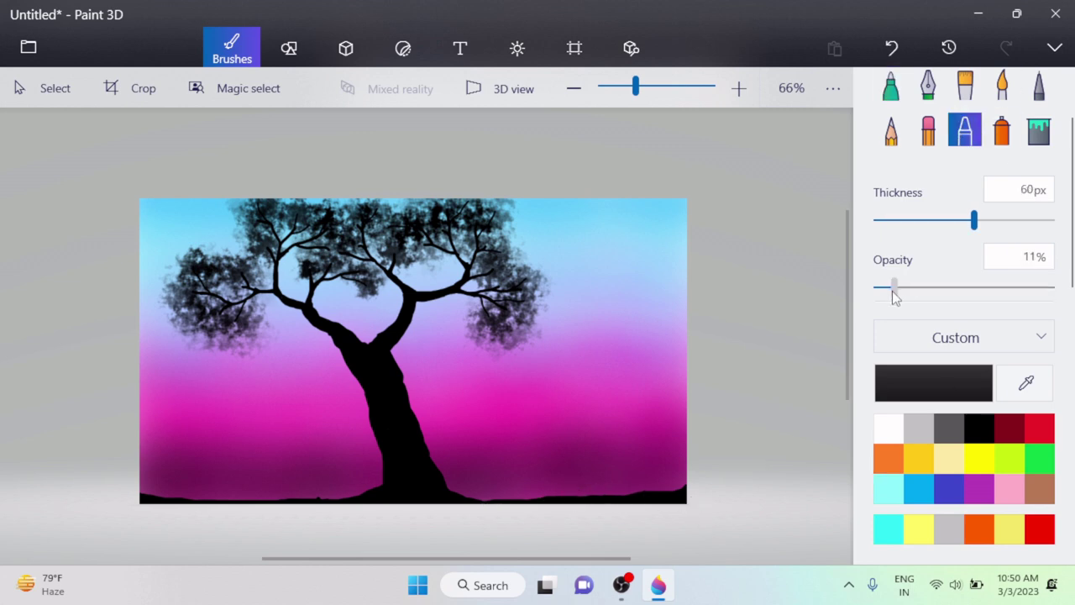
drag(973, 220, 1052, 220)
click(980, 487)
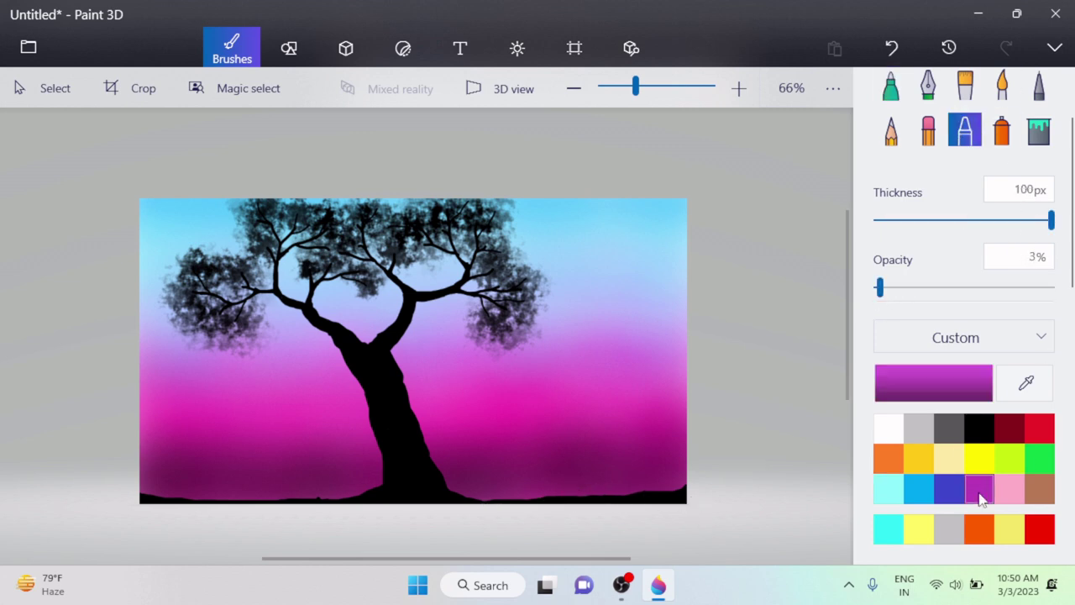
mouse_move(244, 473)
mouse_down()
mouse_move(150, 450)
mouse_move(316, 456)
mouse_move(326, 485)
mouse_move(153, 489)
mouse_move(500, 471)
mouse_move(498, 447)
mouse_move(557, 479)
mouse_move(588, 449)
mouse_move(684, 459)
mouse_move(533, 479)
mouse_move(461, 456)
mouse_move(466, 478)
mouse_move(506, 493)
mouse_move(545, 484)
mouse_move(580, 450)
mouse_move(530, 442)
mouse_move(656, 435)
mouse_move(446, 452)
mouse_move(604, 485)
mouse_move(604, 465)
mouse_move(151, 443)
mouse_move(210, 483)
mouse_move(211, 470)
mouse_move(340, 470)
mouse_move(276, 488)
mouse_move(290, 471)
mouse_move(265, 493)
mouse_move(352, 479)
mouse_move(318, 460)
mouse_move(118, 473)
mouse_move(331, 458)
mouse_move(239, 417)
mouse_move(161, 401)
mouse_move(333, 442)
mouse_move(327, 467)
mouse_move(552, 460)
mouse_move(458, 448)
mouse_move(452, 385)
mouse_up()
- Switch the crayon colour to black and dab faint bush shapes across the lower sky on both sides of the trunk
click(979, 426)
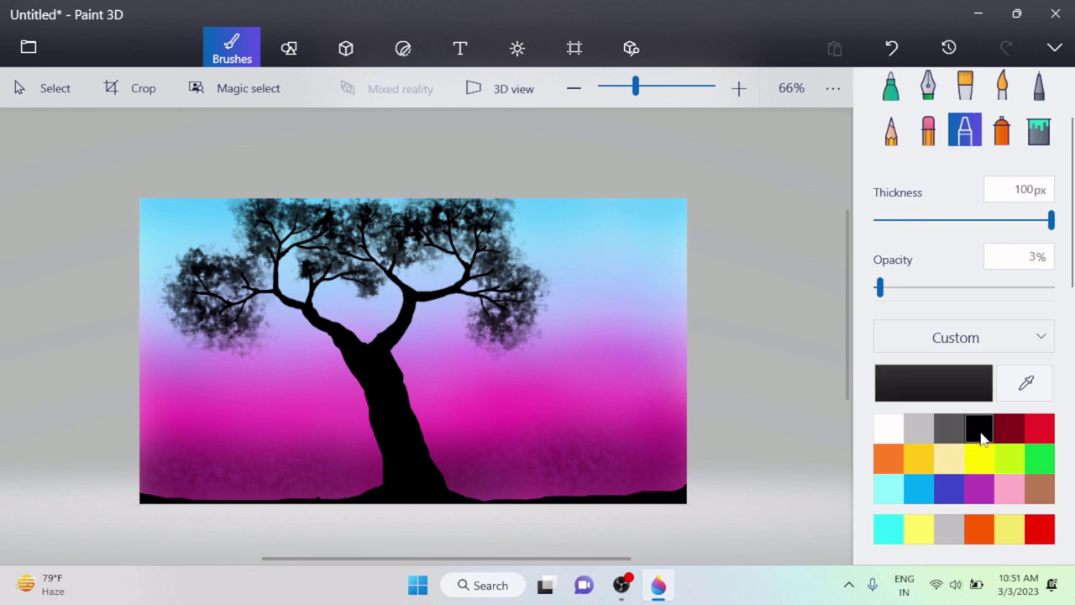
mouse_move(465, 425)
mouse_down()
mouse_move(575, 473)
mouse_move(507, 477)
mouse_move(693, 476)
mouse_move(479, 476)
mouse_move(609, 451)
mouse_move(540, 495)
mouse_move(207, 480)
mouse_move(204, 496)
mouse_move(160, 463)
mouse_move(361, 493)
mouse_move(258, 480)
mouse_up()
mouse_move(325, 479)
mouse_down()
mouse_move(375, 451)
mouse_move(502, 499)
mouse_move(585, 461)
mouse_up()
drag(682, 447, 659, 483)
mouse_move(684, 433)
mouse_down()
mouse_move(473, 451)
mouse_move(450, 464)
mouse_move(359, 464)
mouse_move(240, 436)
mouse_move(151, 487)
mouse_up()
mouse_move(591, 502)
mouse_down()
mouse_move(486, 437)
mouse_move(663, 437)
mouse_move(423, 436)
mouse_move(363, 457)
mouse_move(475, 429)
mouse_move(369, 418)
mouse_move(582, 460)
mouse_move(161, 424)
mouse_move(415, 488)
mouse_up()
- Dab small dark grass tufts along the ground with a much thinner, more opaque black crayon
drag(1050, 220, 905, 220)
drag(879, 287, 1005, 289)
mouse_move(467, 496)
mouse_down()
mouse_move(680, 488)
mouse_move(682, 475)
mouse_move(326, 503)
mouse_move(357, 499)
mouse_move(177, 495)
mouse_up()
- Set the crayon to 50 px and 50% opacity and dab darker bushes above the ground right of the trunk
drag(905, 220, 953, 220)
drag(1007, 287, 962, 288)
mouse_move(689, 482)
mouse_down()
mouse_move(543, 484)
mouse_move(545, 496)
mouse_move(528, 500)
mouse_up()
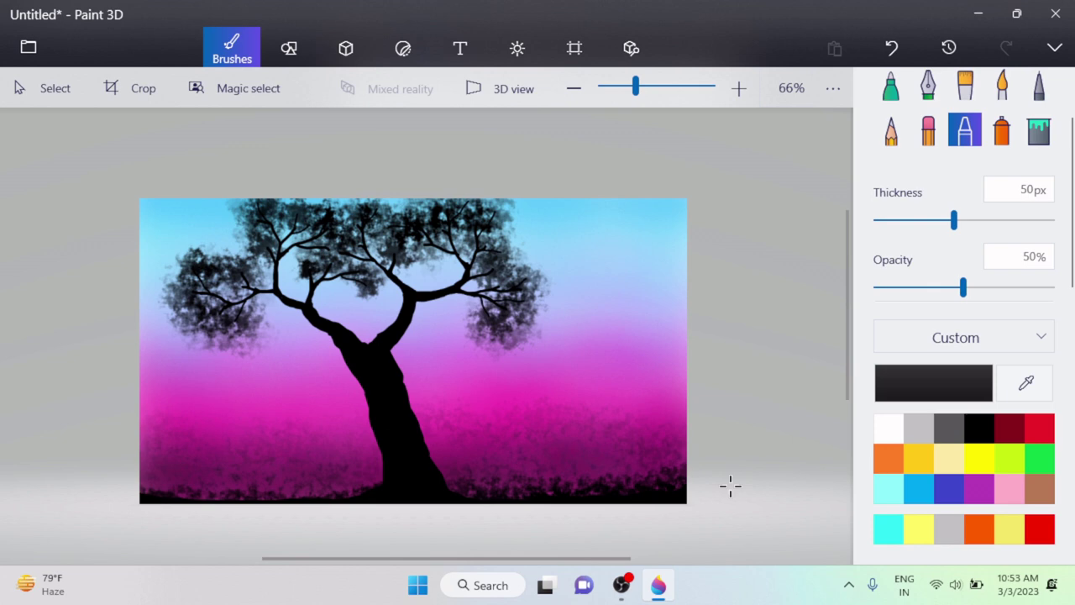